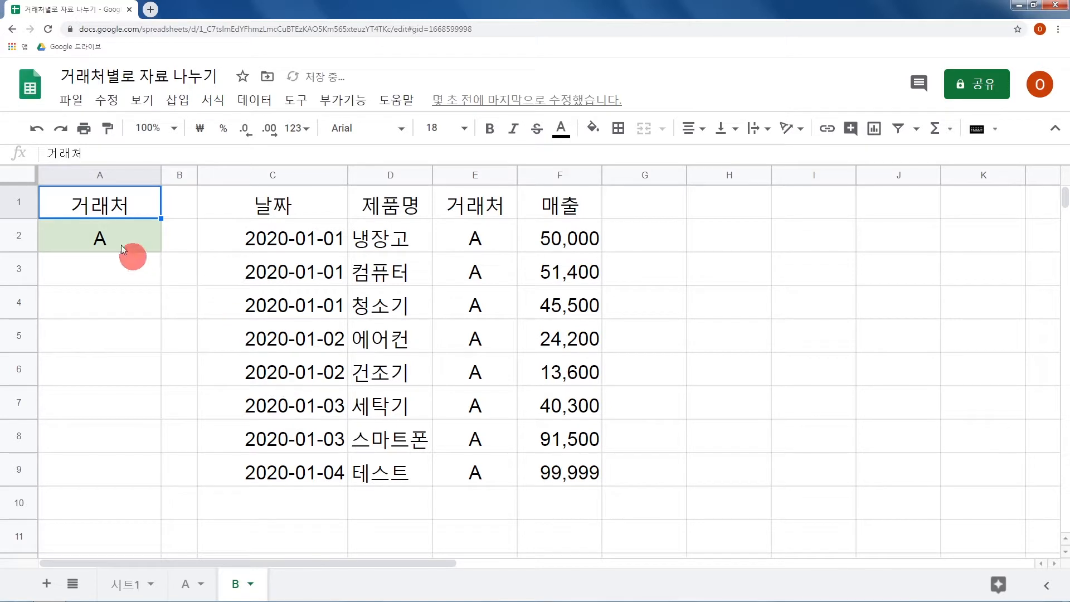
Step: Set the 거래처 criterion in cell A2 of sheet B to B
text(B)
key(Return)
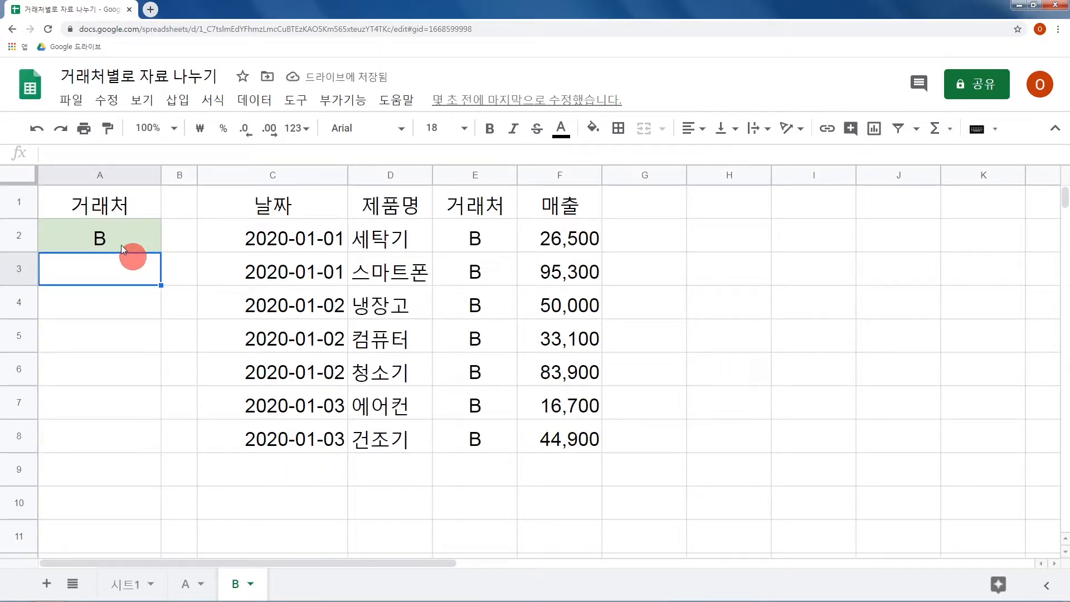
Step: Duplicate sheet B and rename the copy as C
click(260, 581)
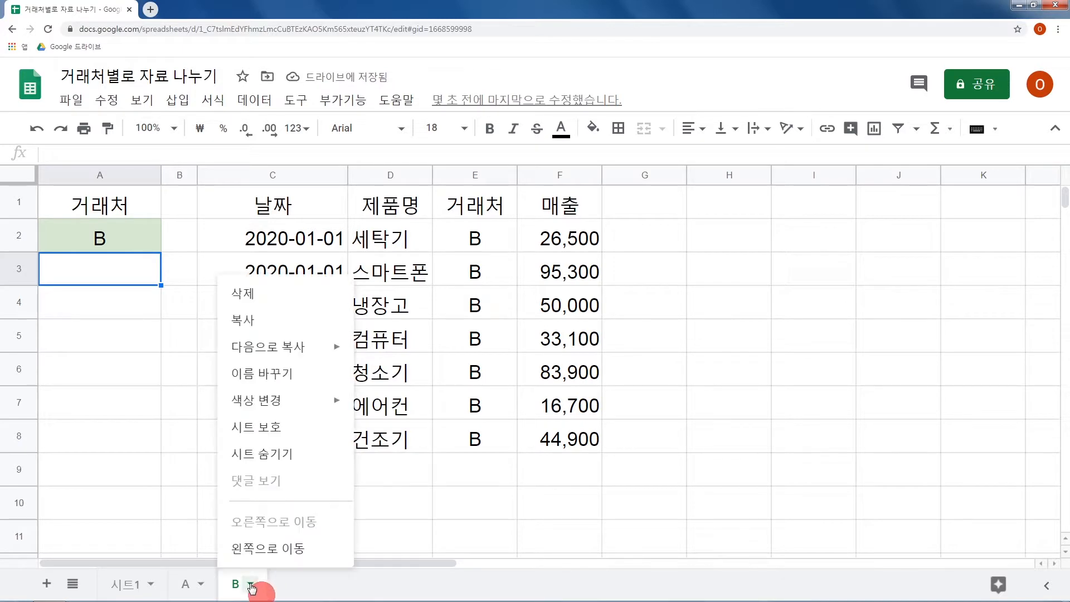
click(275, 331)
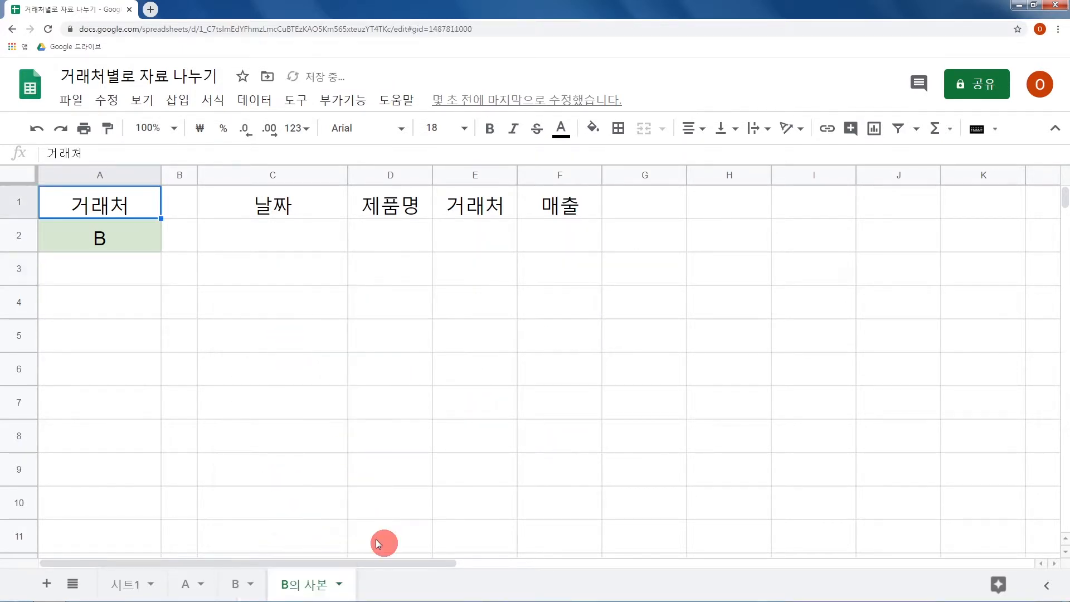
click(340, 592)
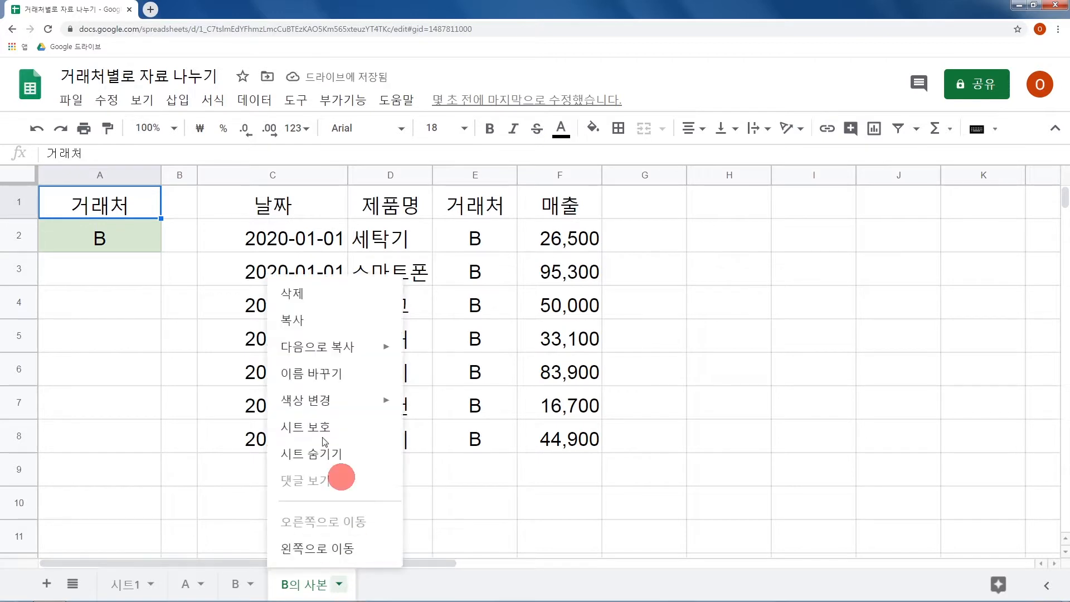
click(337, 373)
text(C)
key(Return)
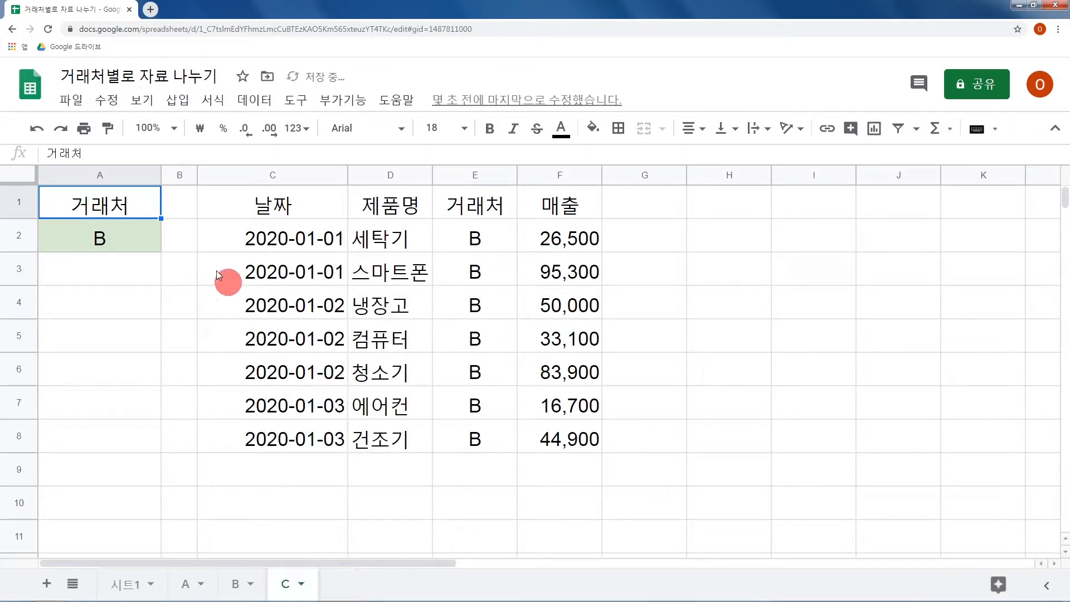
Step: Set the 거래처 criterion in cell A2 of sheet C to C
click(123, 235)
text(C)
key(Return)
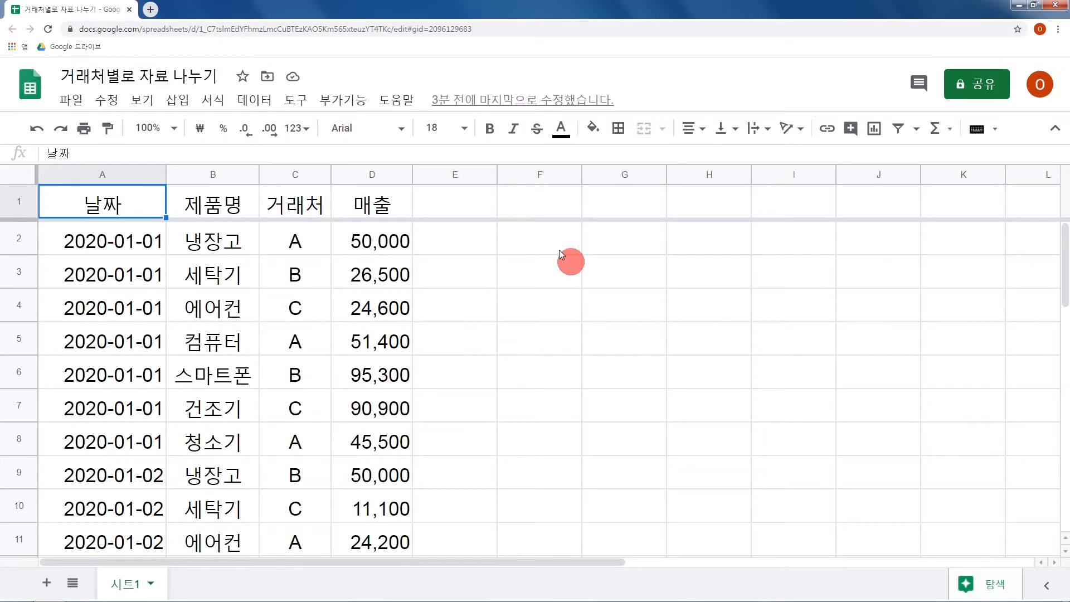
Step: Examine the 거래처 column of 시트1 and the rows that belong to 거래처 A
click(283, 174)
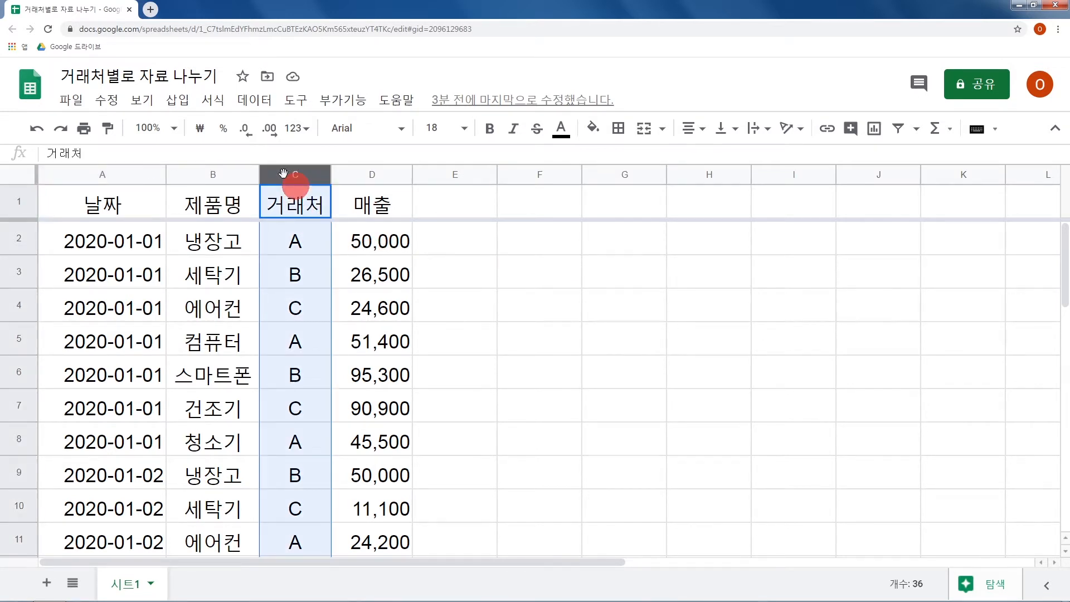
click(311, 241)
click(326, 343)
click(327, 445)
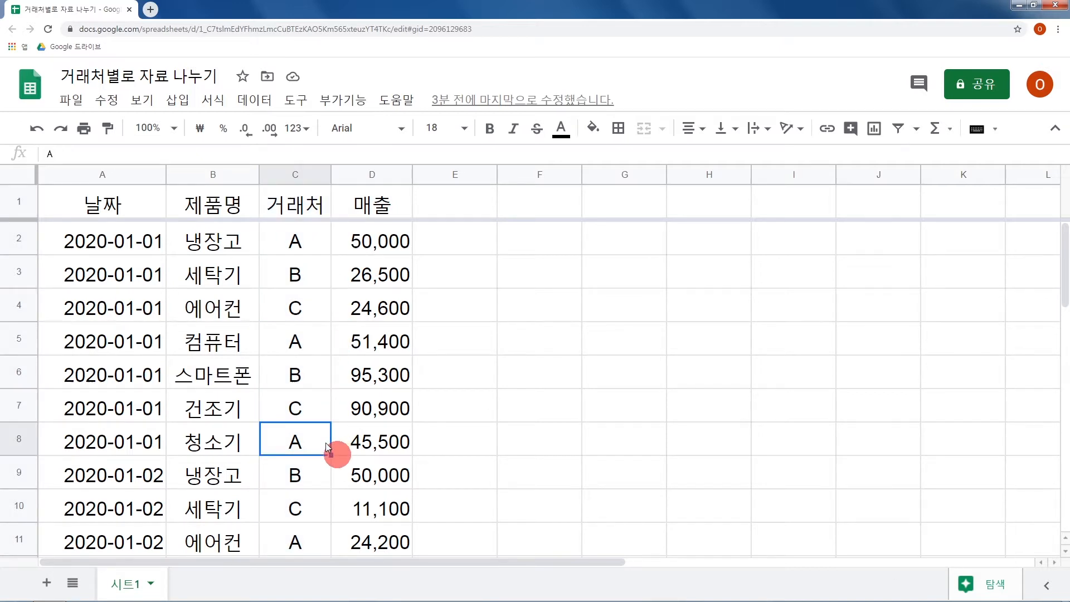
click(29, 443)
click(28, 341)
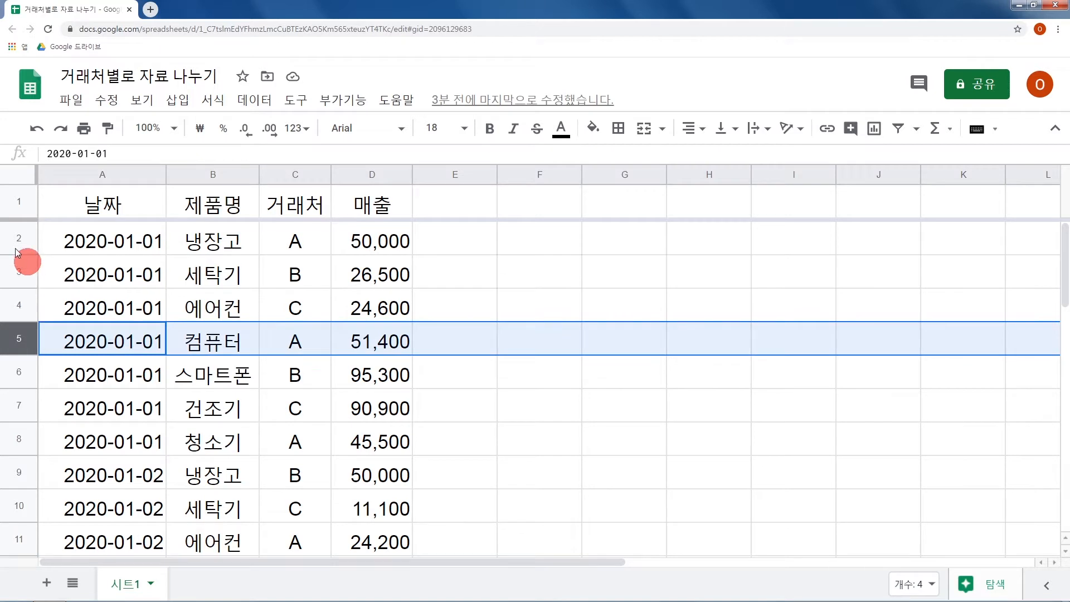
click(25, 248)
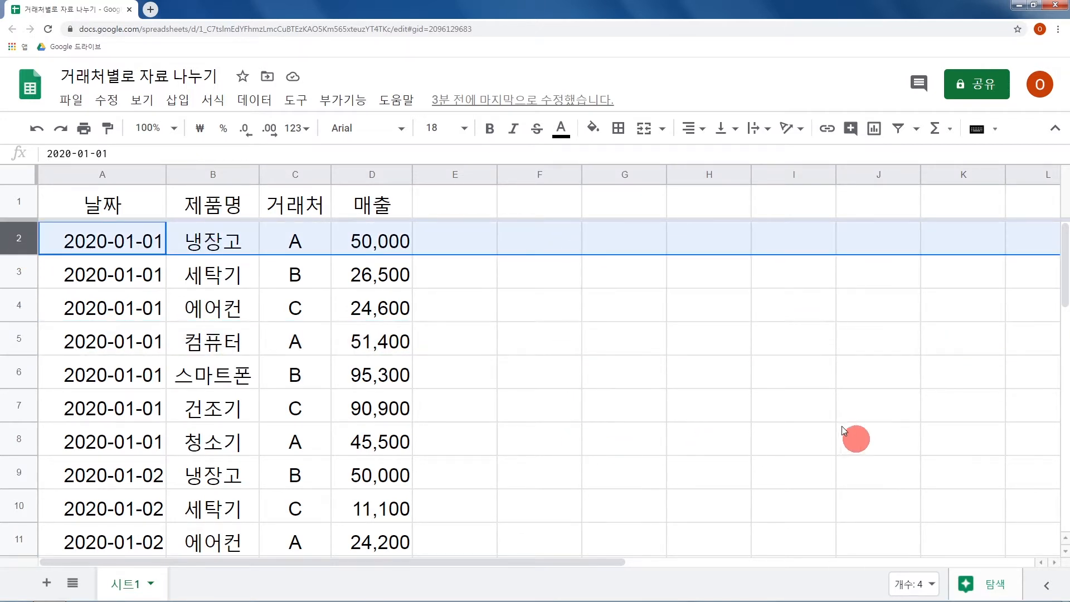
click(563, 246)
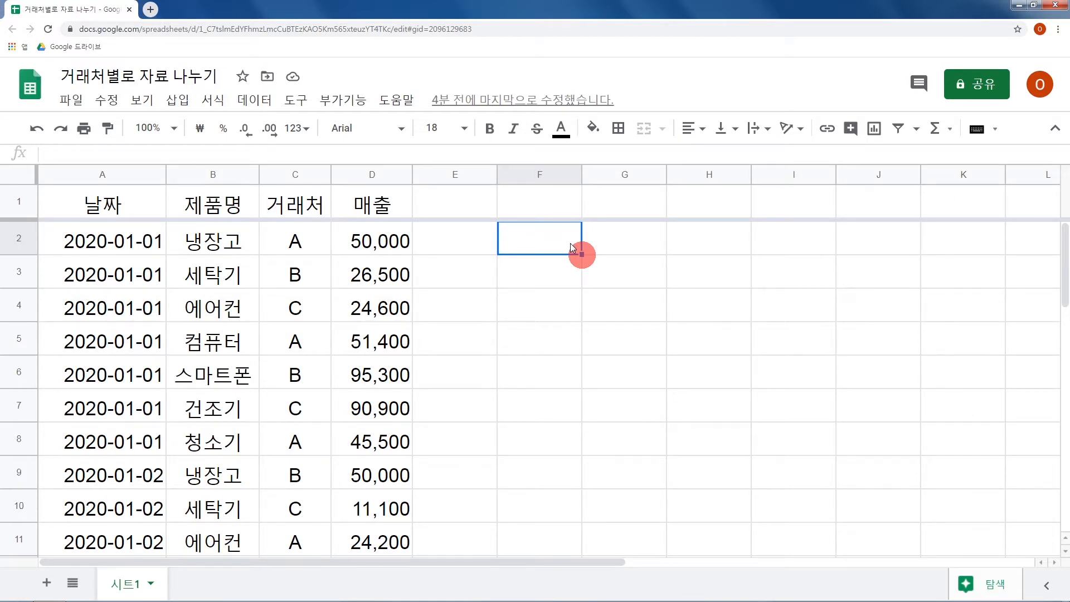
click(298, 240)
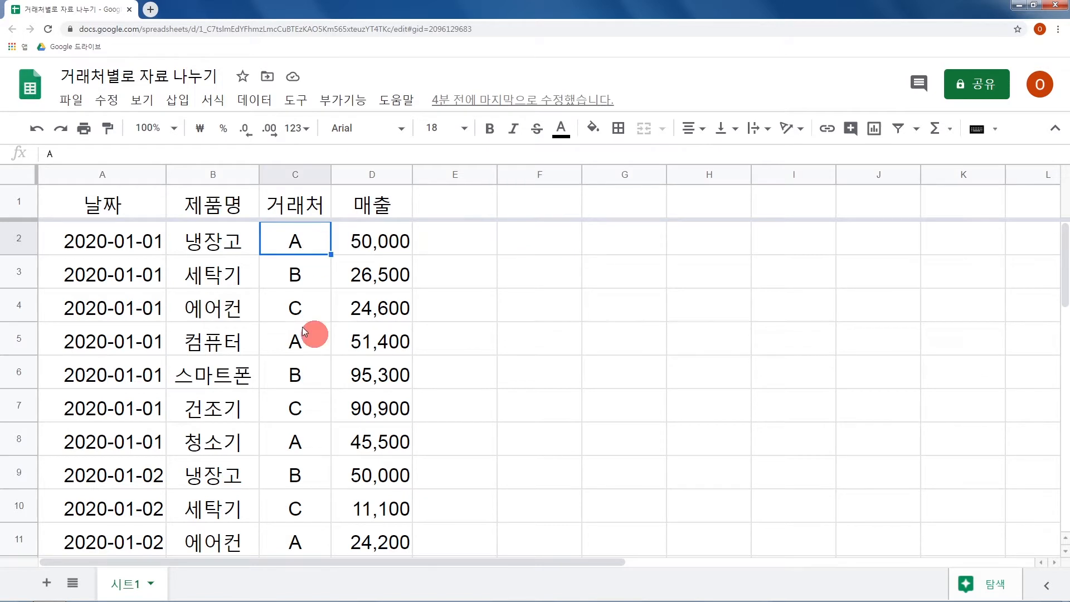
click(306, 337)
click(320, 440)
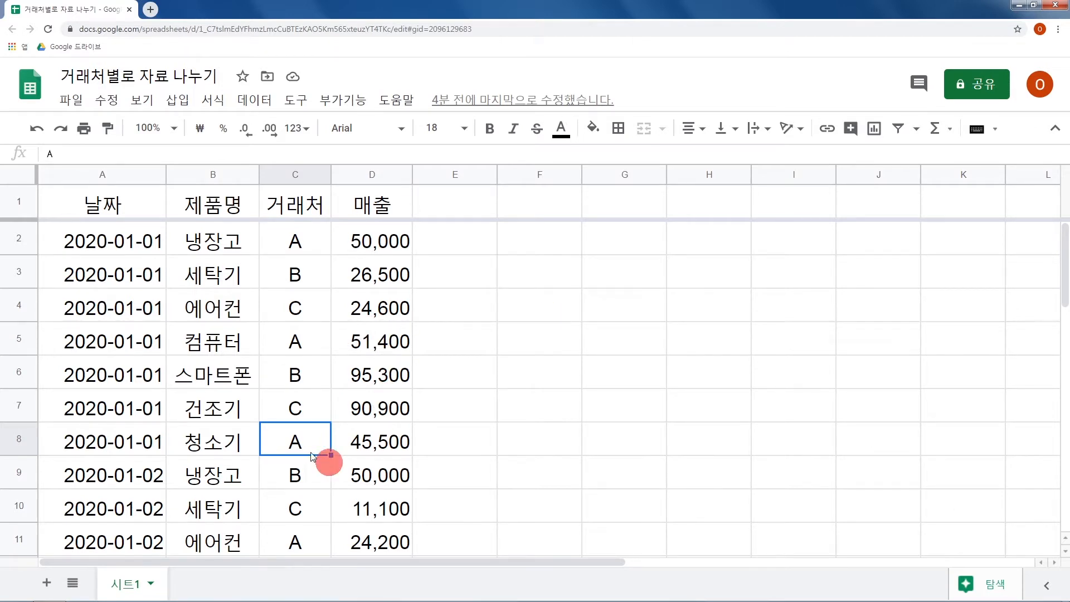
Step: Enter =index(A:A,small(ArrayFormula(if($C:$C="A",row($A:$A))),row($A1))) in cell F2 of 시트1
click(539, 252)
double_click(539, 252)
text(=index(A:A,small(ArrayFormula(if($C:$C="A",row($A:$A))),row($A1))))
key(Home)
text(')
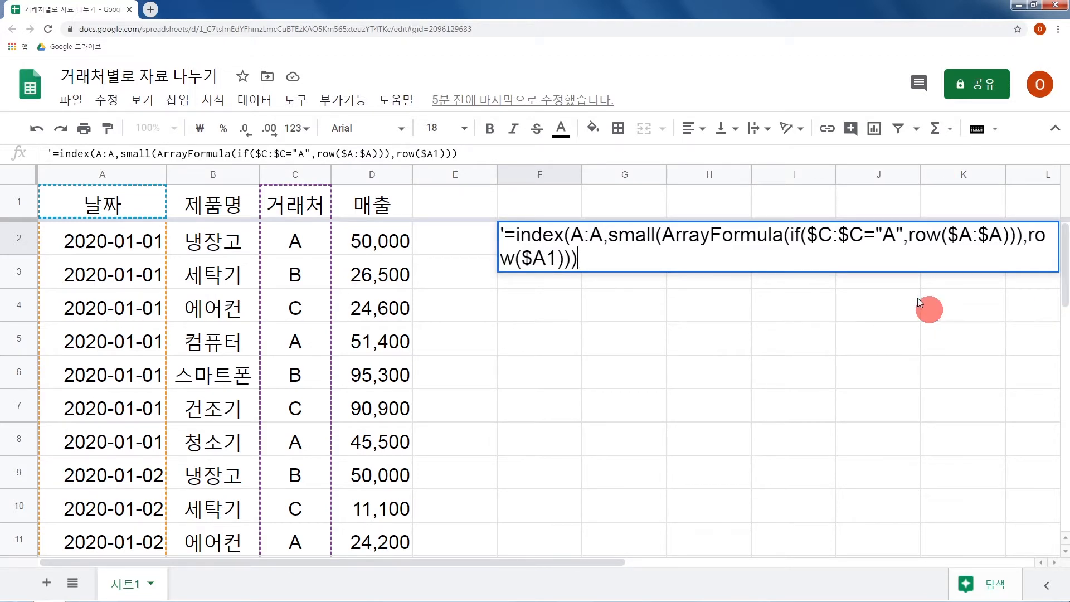
key(Home)
key(Up)
key(Delete)
key(Return)
key(Up)
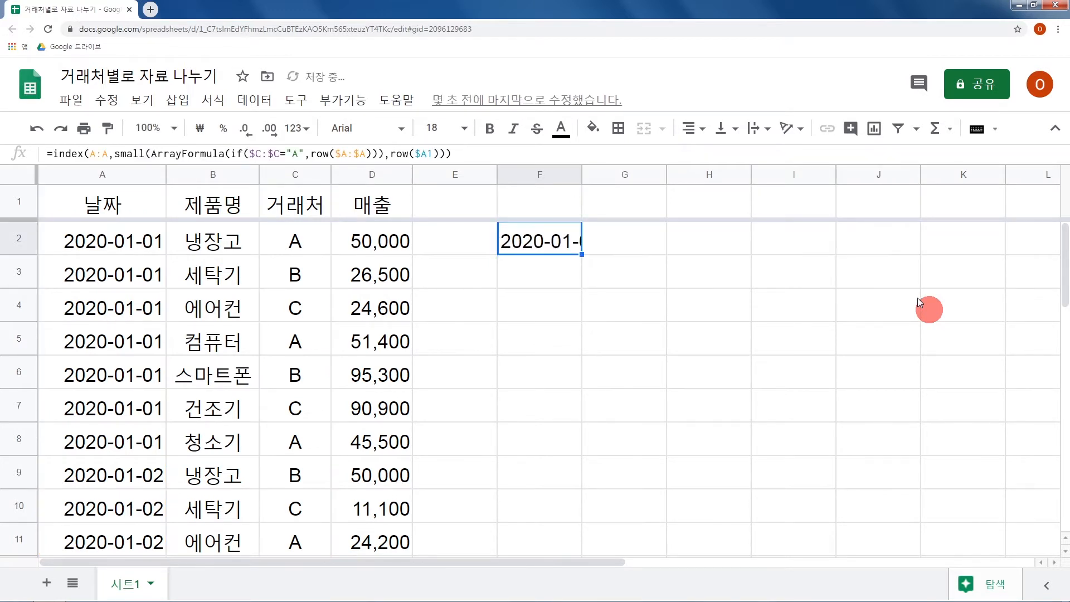
Step: Widen column F to fit the date and fill F2's formula across to column I and down to row 7
drag(580, 174, 618, 174)
shift+click(836, 249)
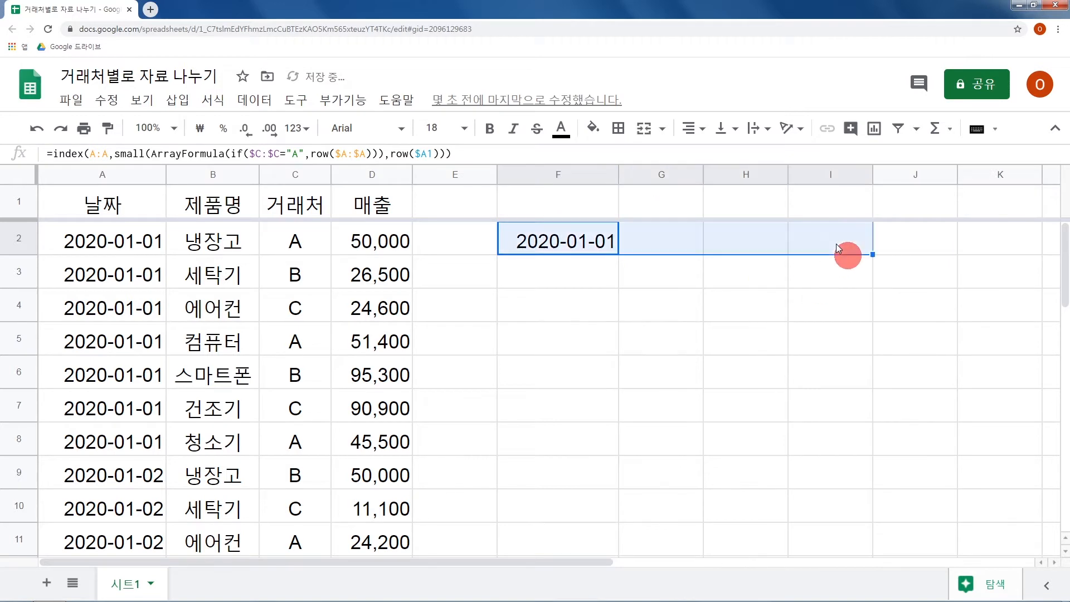
key(ctrl+r)
shift+click(830, 399)
key(ctrl+d)
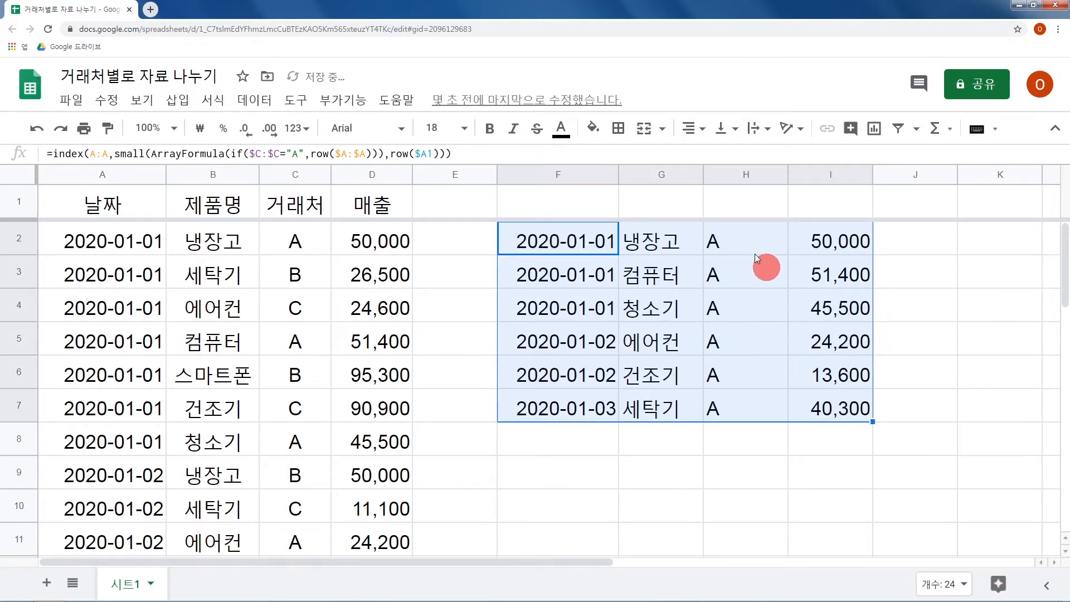
Step: Inspect the copied formulas in H2:H4 and the full INDEX formula in F2, leaving them unedited
click(744, 246)
click(733, 268)
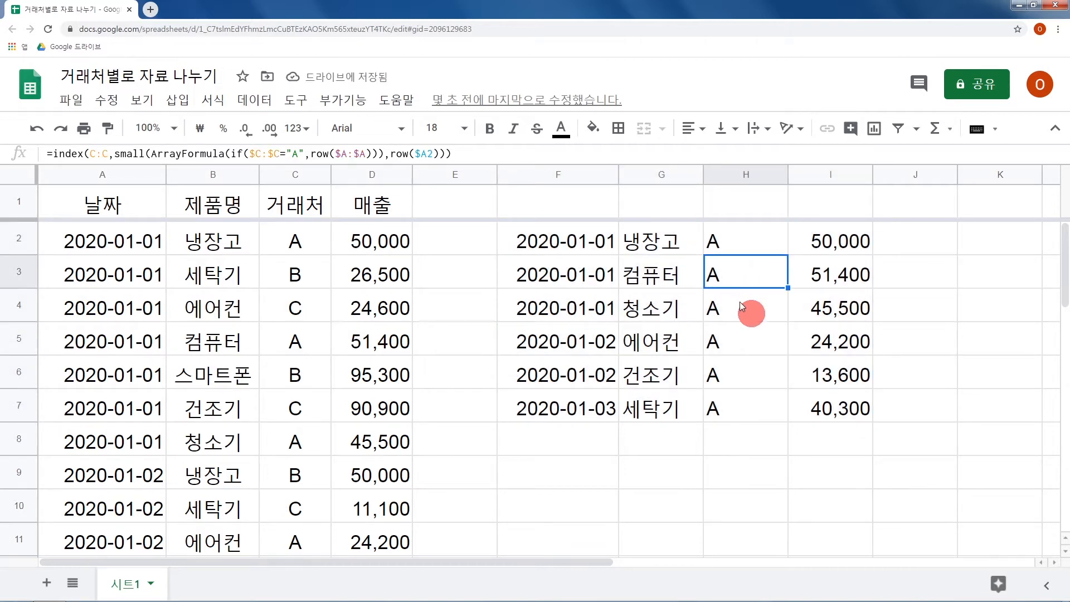
click(740, 304)
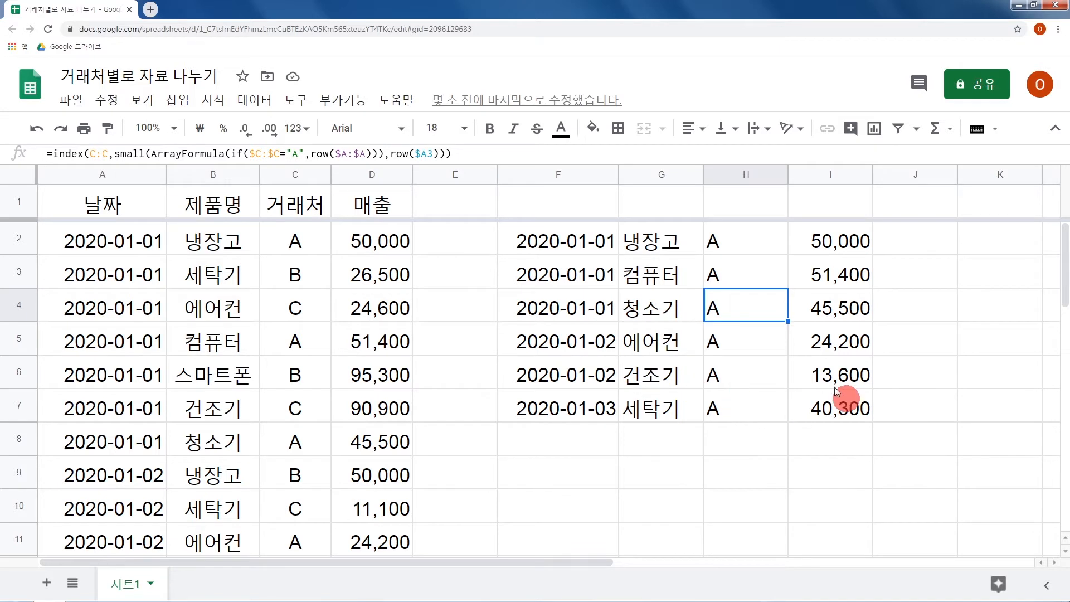
click(593, 246)
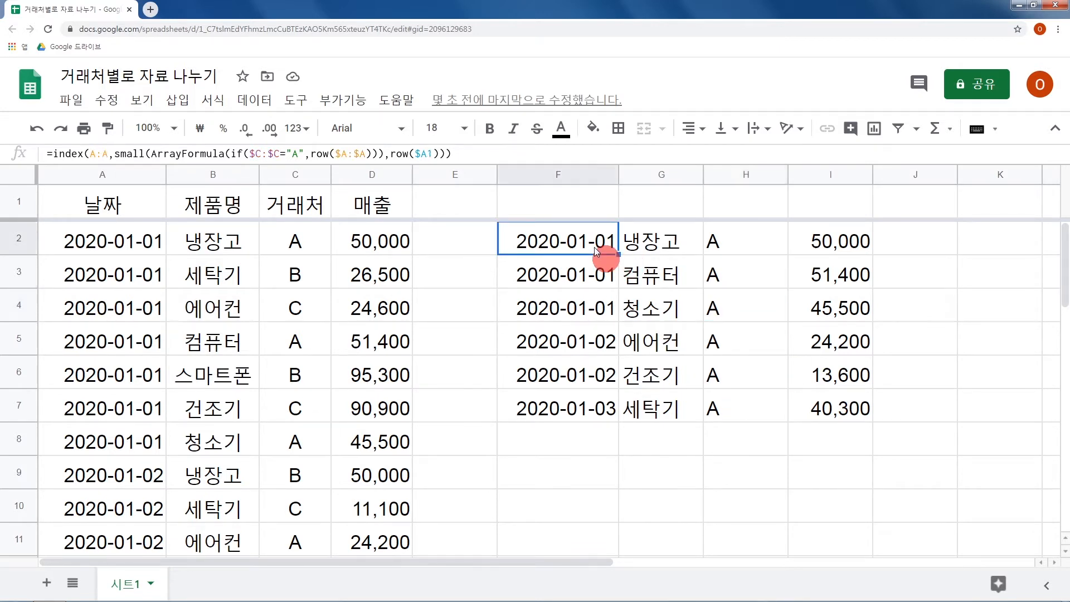
double_click(594, 246)
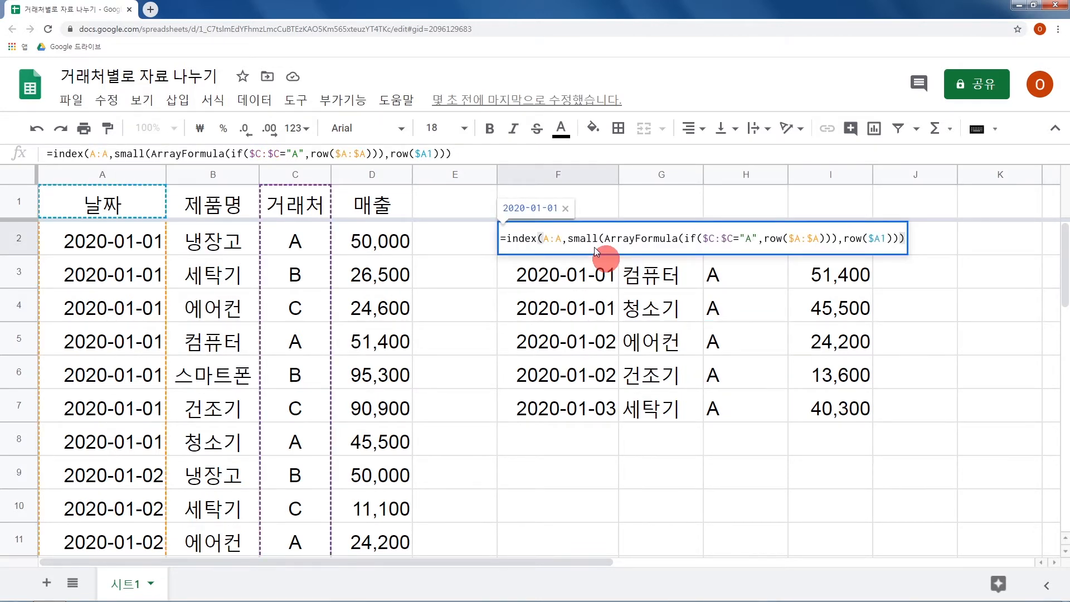
text(')
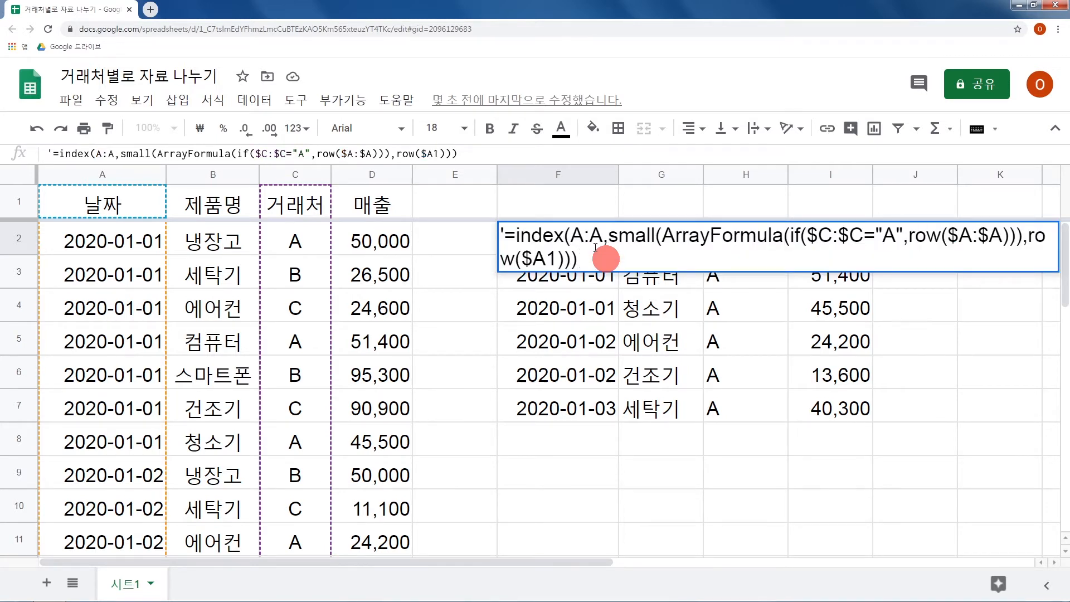
key(Escape)
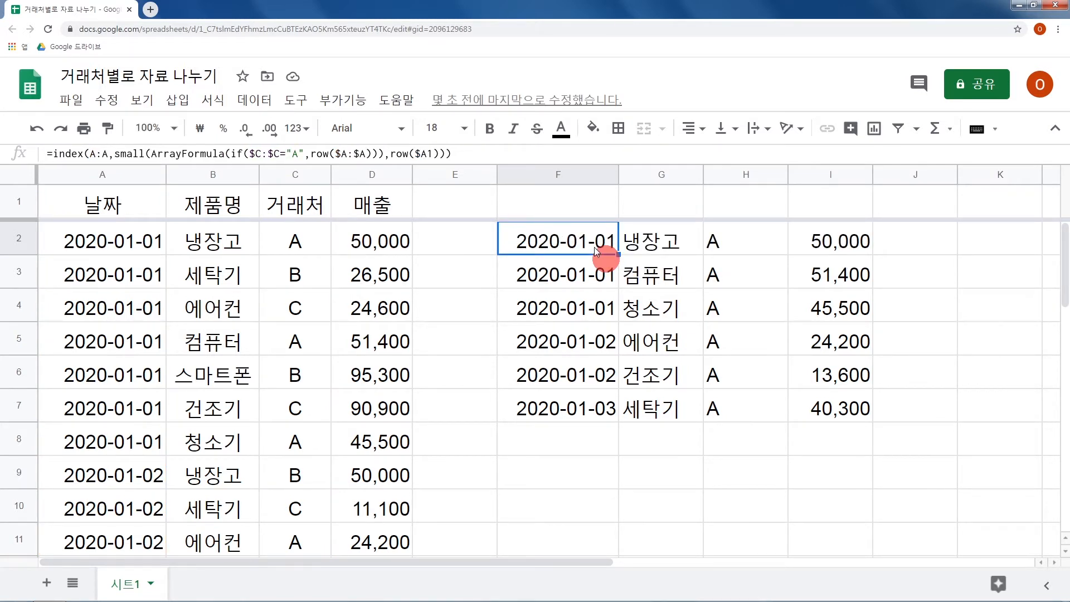
Step: Clear the extracted data in F2:I7
key(ctrl+shift+Right)
key(ctrl+shift+Down)
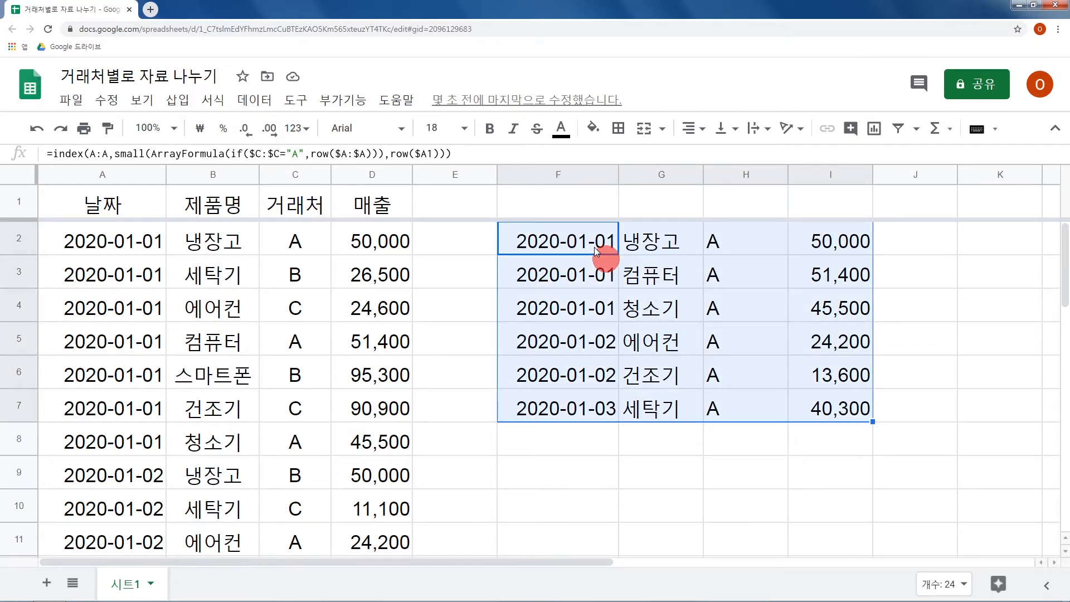
key(Delete)
Step: Enter =filter(A:D,C:C="A") in F2 to extract all rows for 거래처 A
click(594, 246)
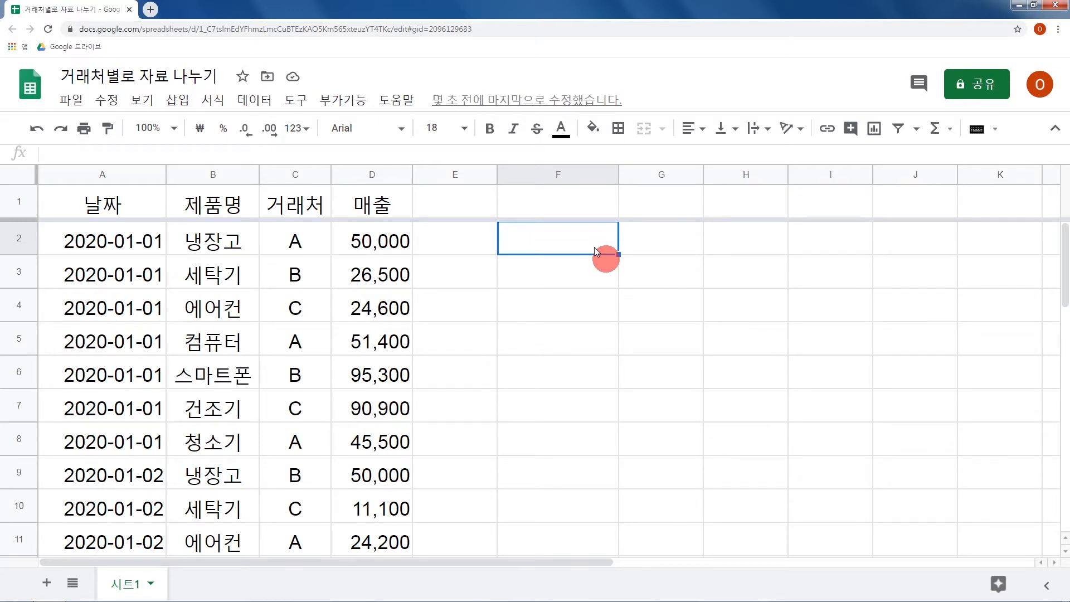
text(=filte)
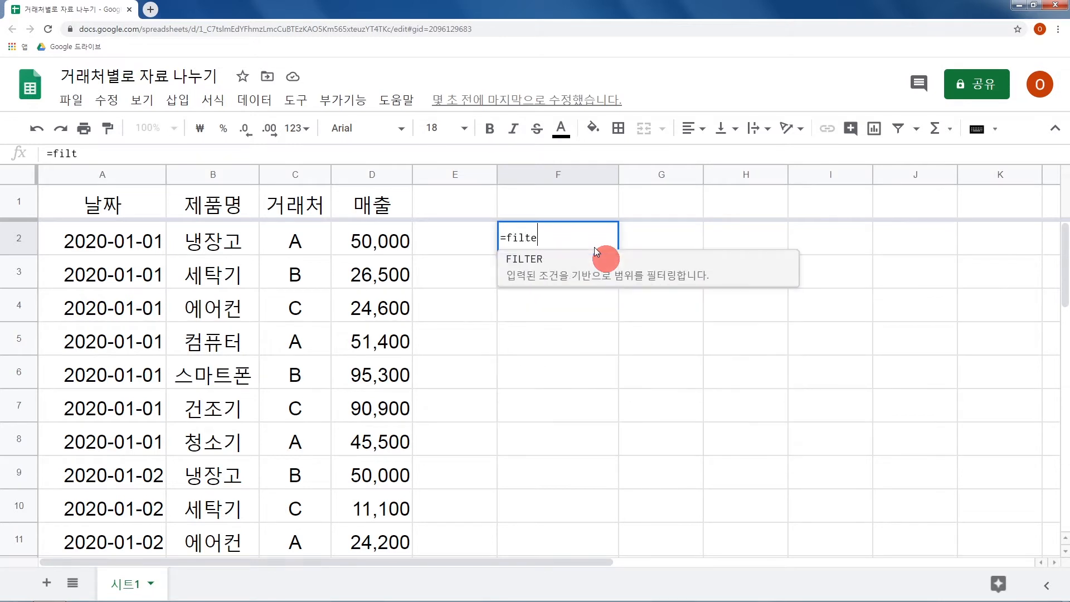
text(r()
drag(136, 177, 371, 174)
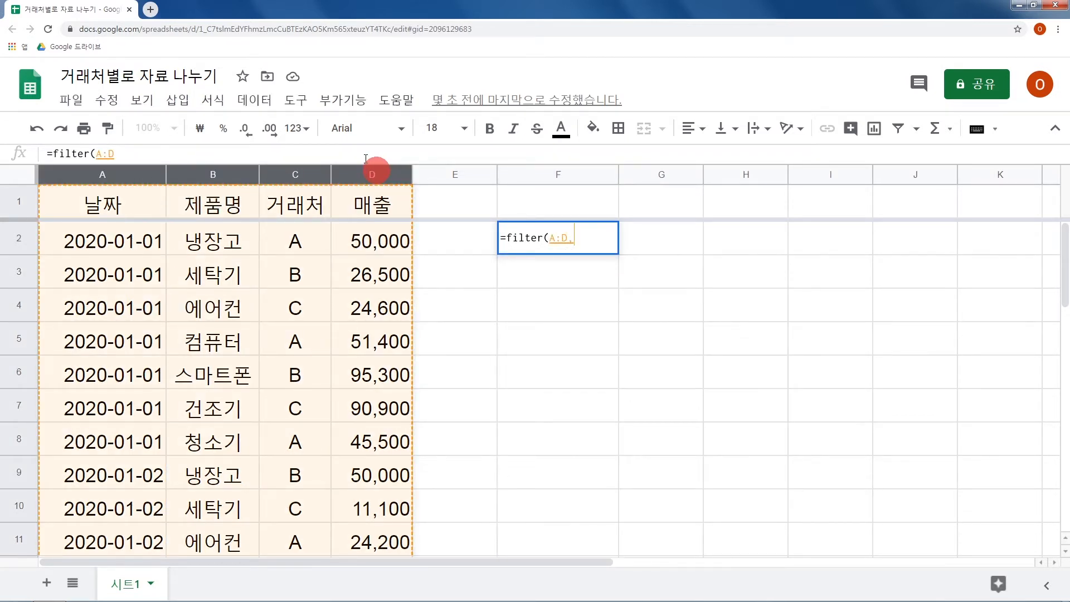
text(,)
click(290, 175)
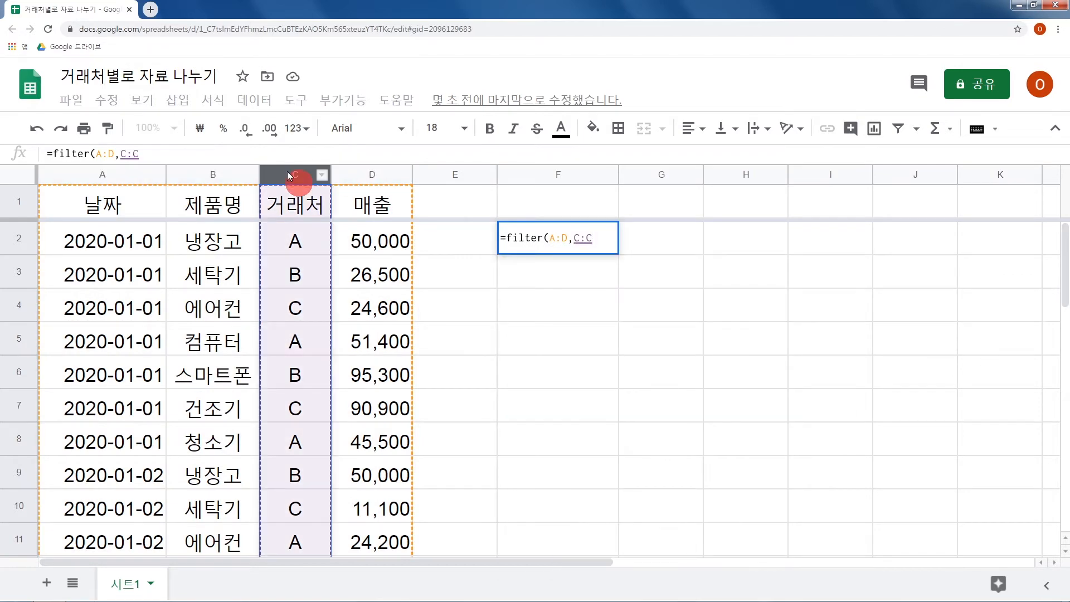
text(="A"))
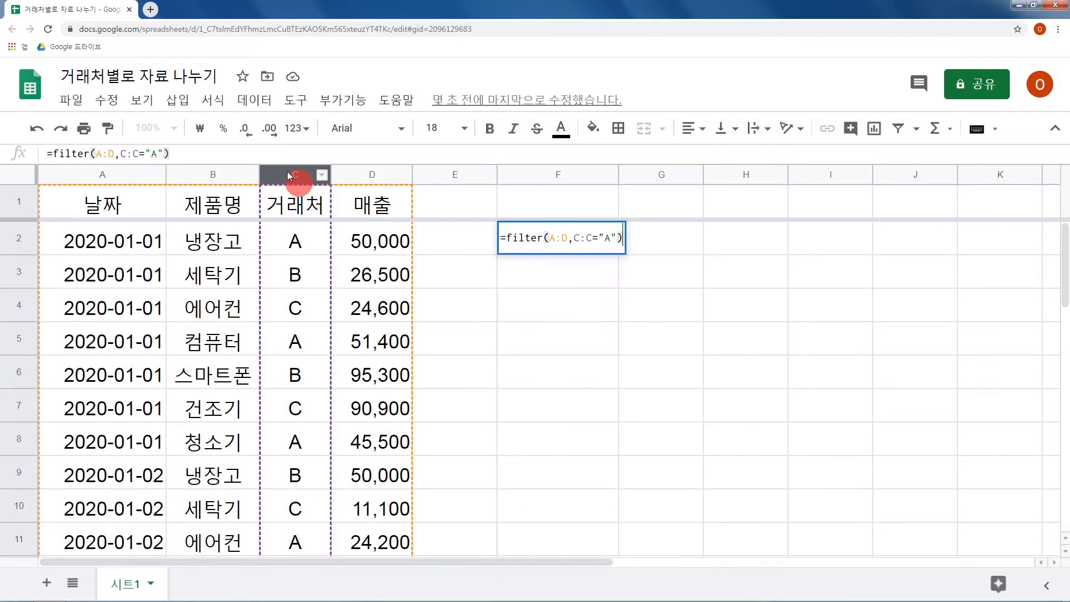
key(Return)
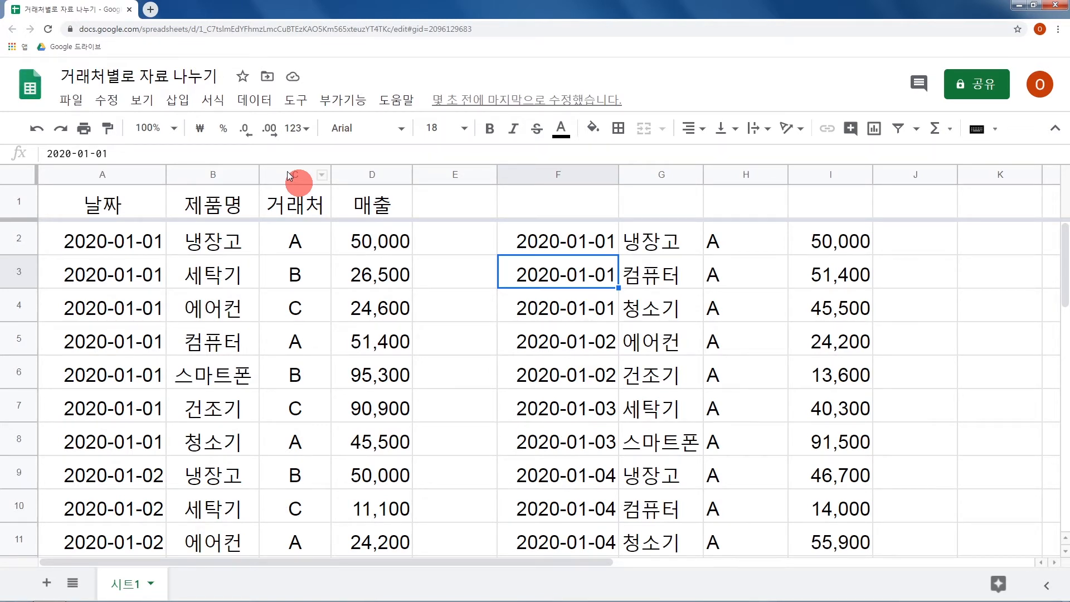
Step: Inspect the FILTER formula in F2 as plain text, discard that edit and delete the formula
key(Up)
key(F2)
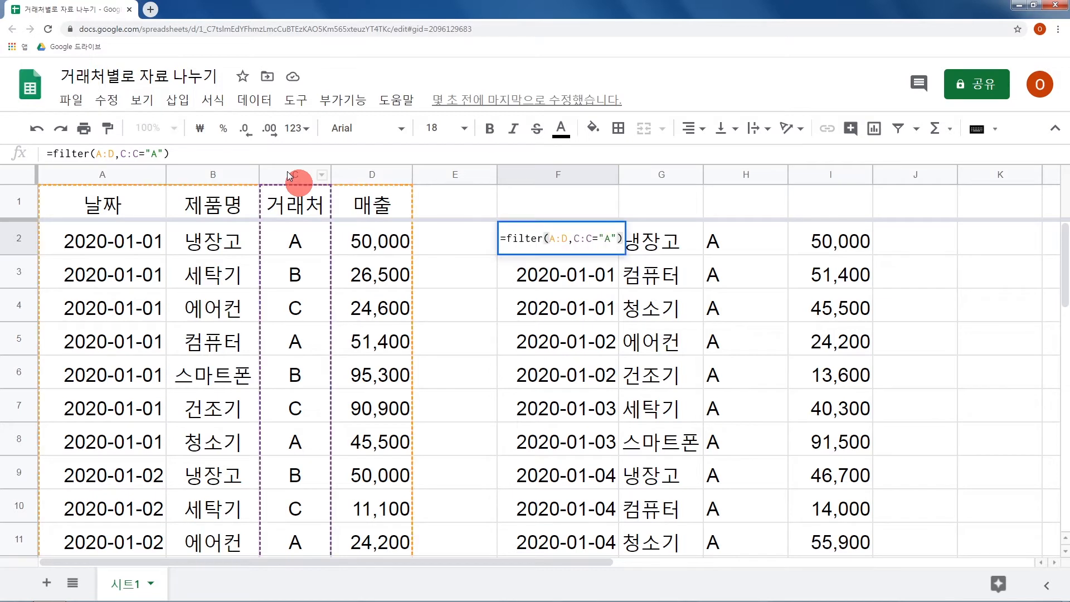
key(Home)
text(')
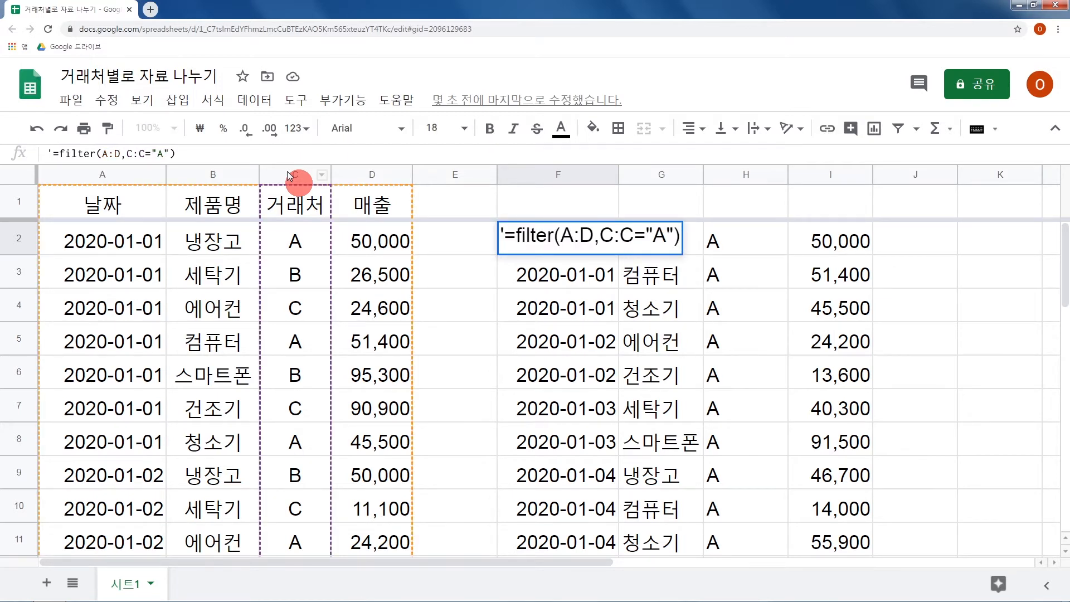
drag(513, 233, 584, 259)
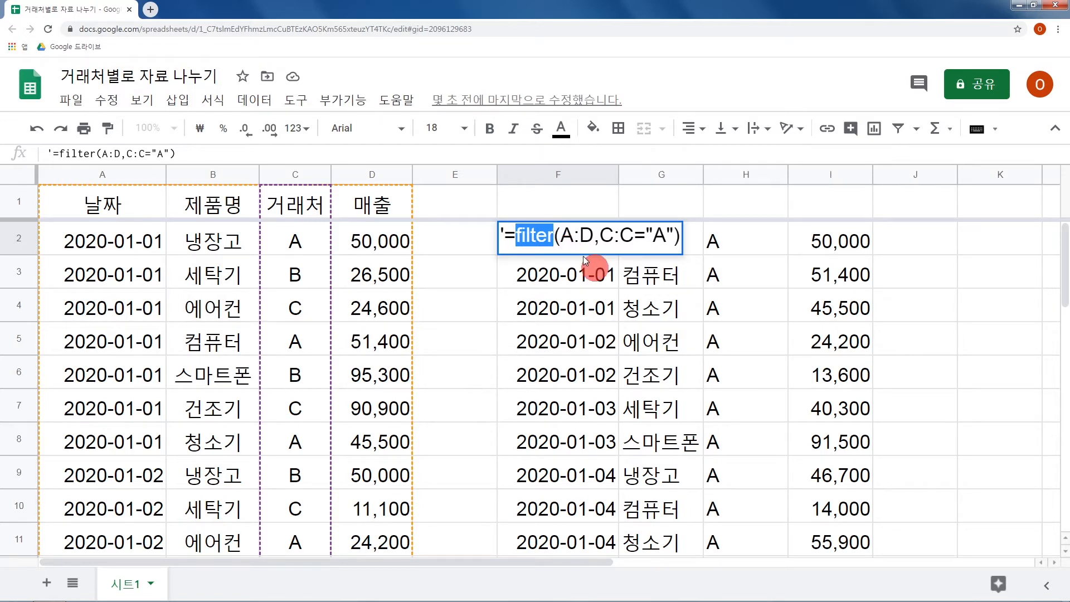
key(Escape)
key(Delete)
Step: Enter the syntax note "FILTER(인수1, 인수2...)" in I2, beside the sales data
click(830, 239)
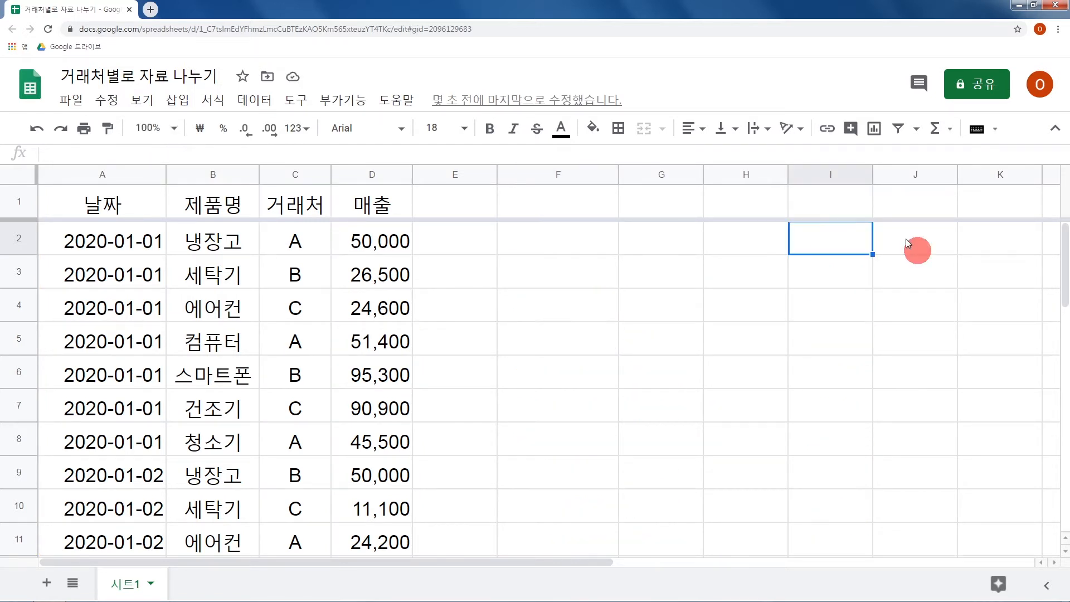
text(라)
key(Escape)
text(FILTER()
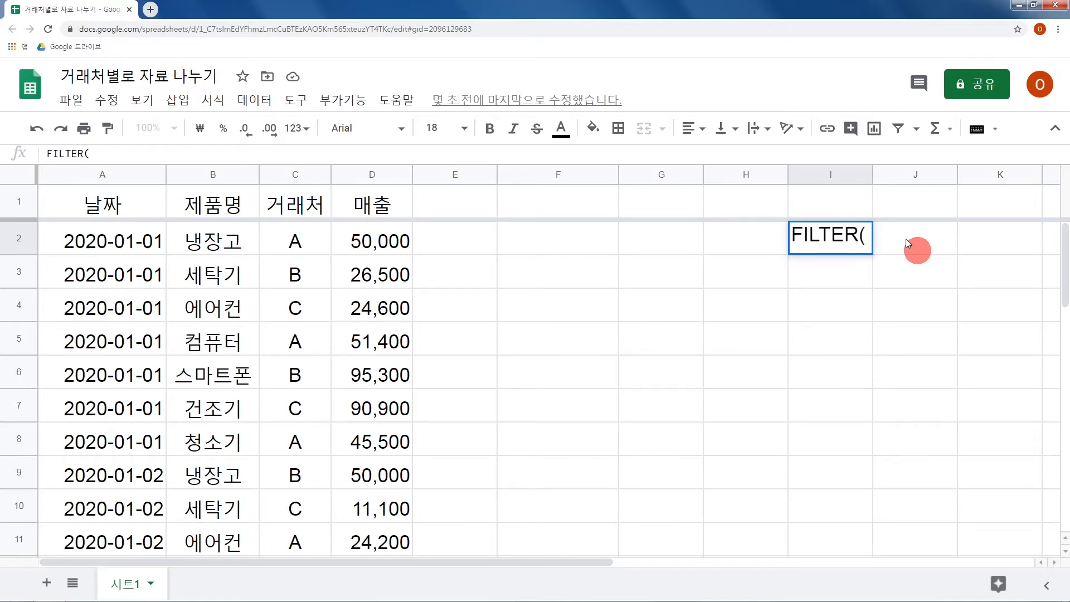
text(인수1, 인수2)
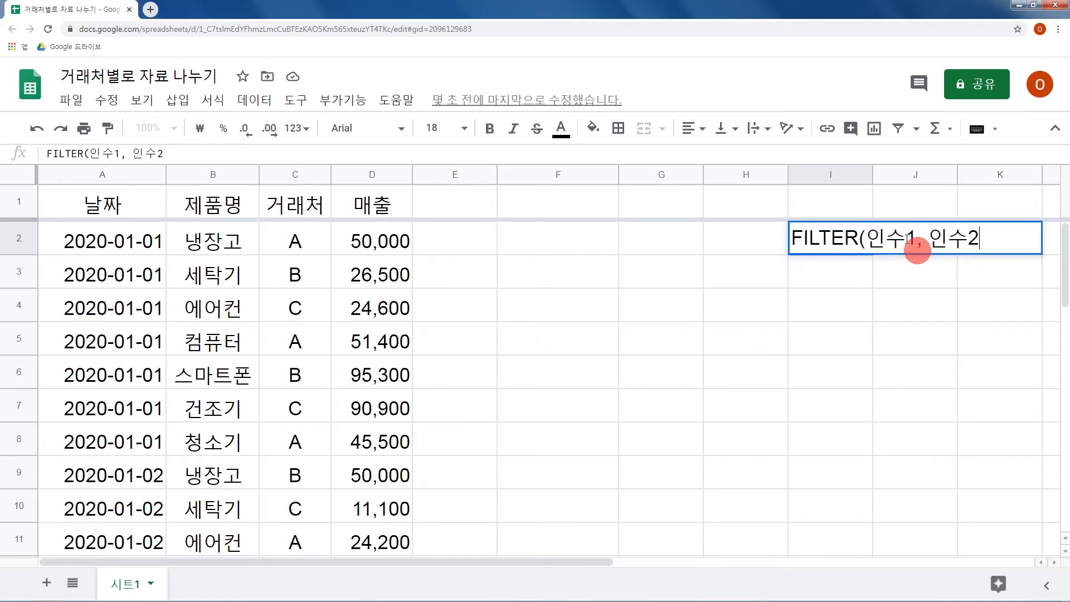
text(...))
key(Return)
Step: Add the note "인수1 : 출력하고자 하는 열" in I3 to describe the first FILTER argument
text(dlstn)
key(BackSpace)
key(BackSpace)
key(BackSpace)
key(BackSpace)
key(BackSpace)
text(인수1 )
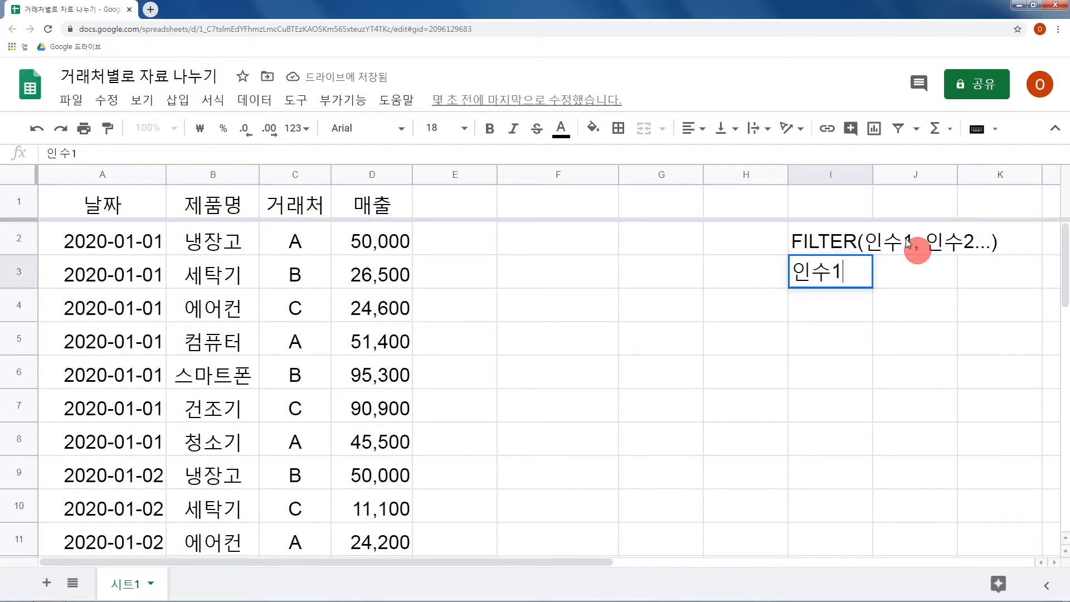
text(: 출력)
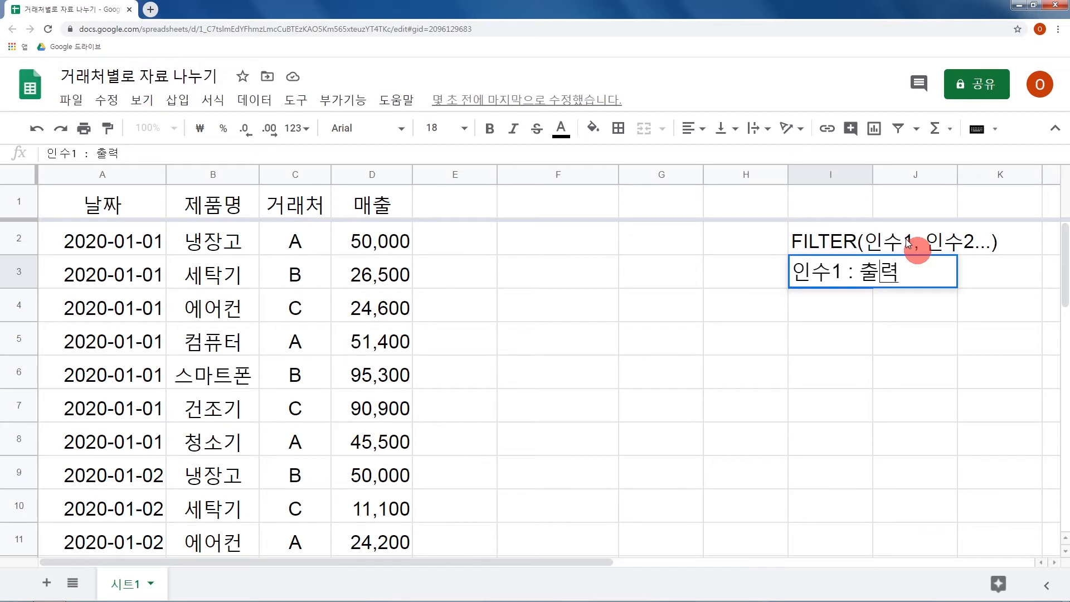
text(하고자 하는 열)
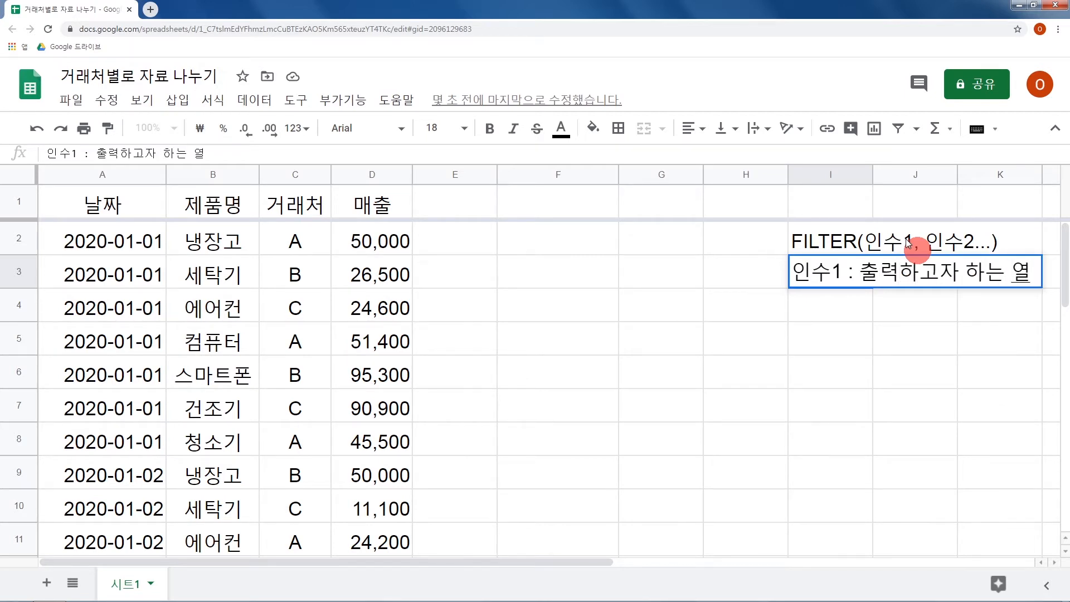
key(Return)
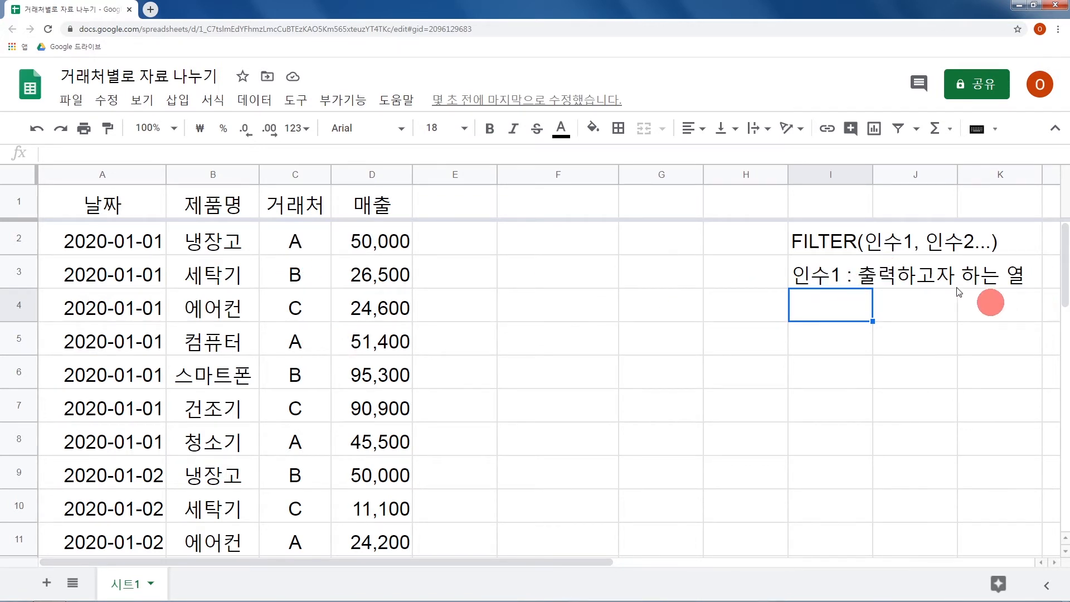
Step: Highlight columns A:D as the output range and enter the note "인수2 : 조건" in I4
drag(97, 175, 369, 168)
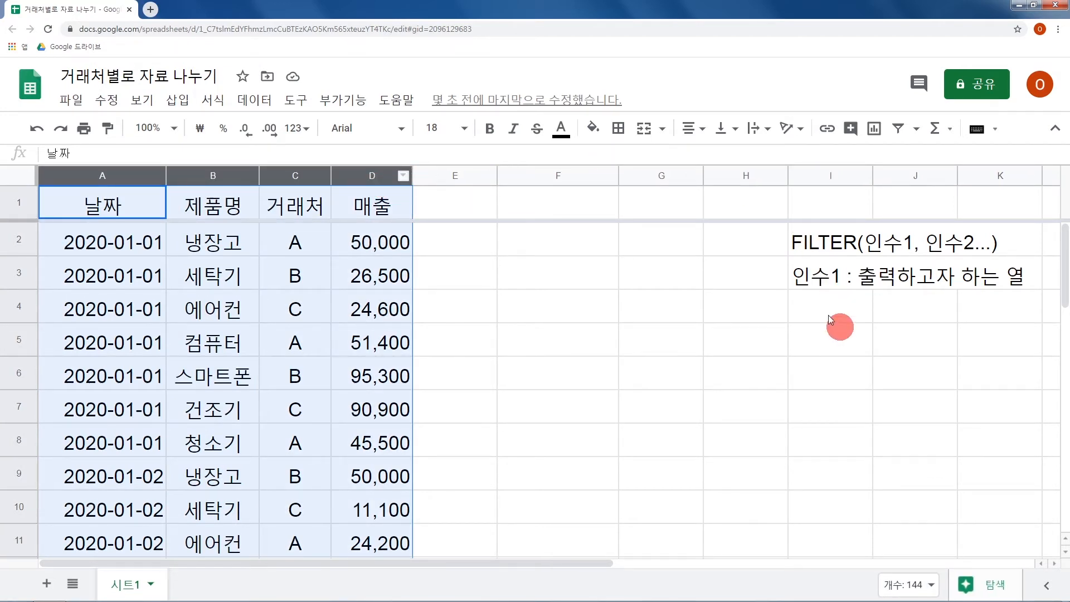
click(827, 315)
text(인수2)
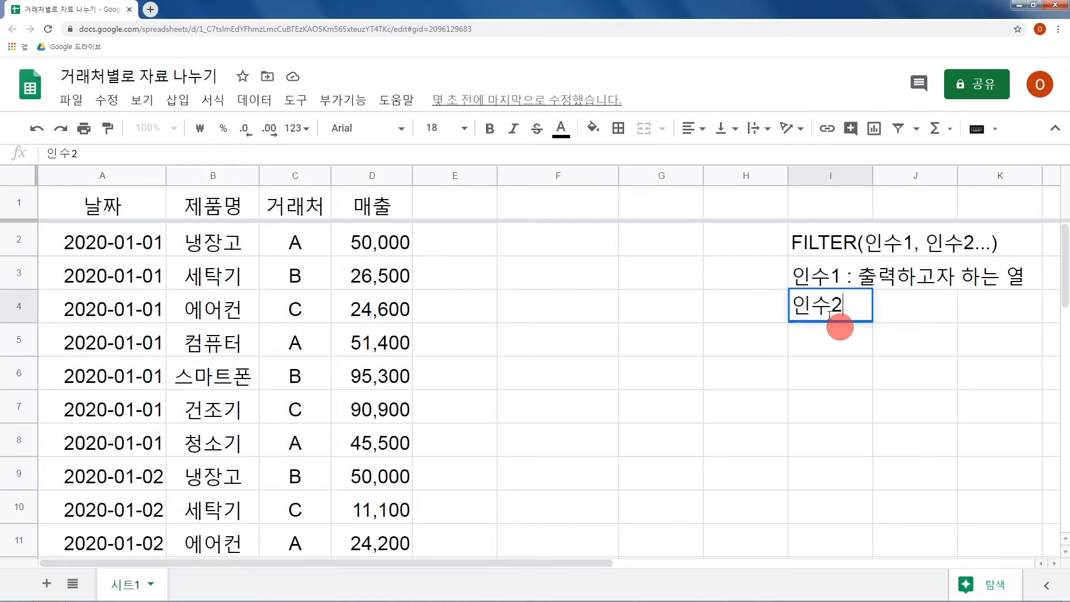
text( : 조건)
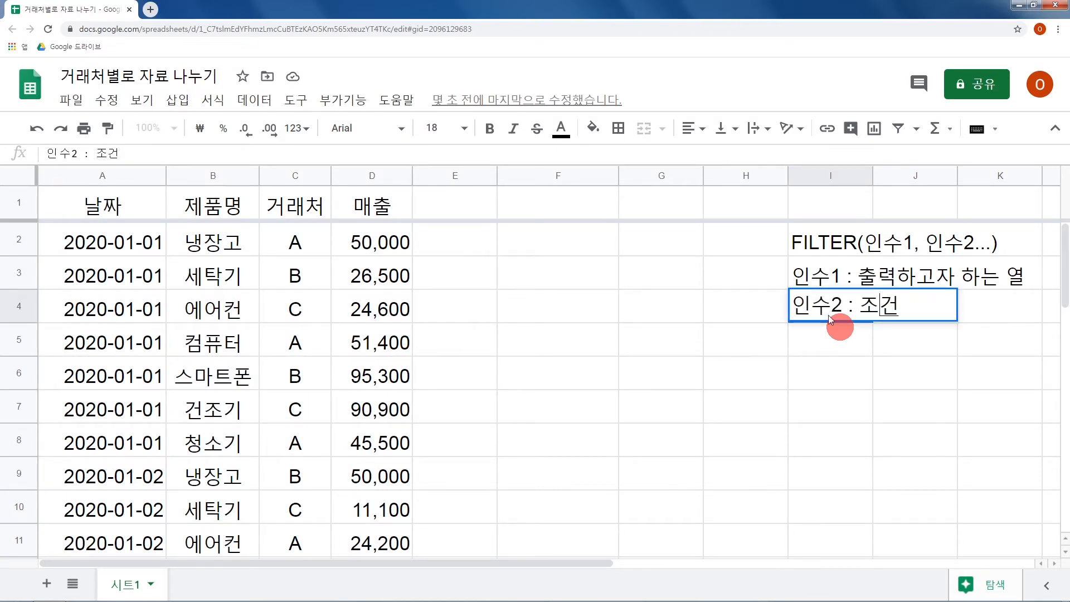
key(Return)
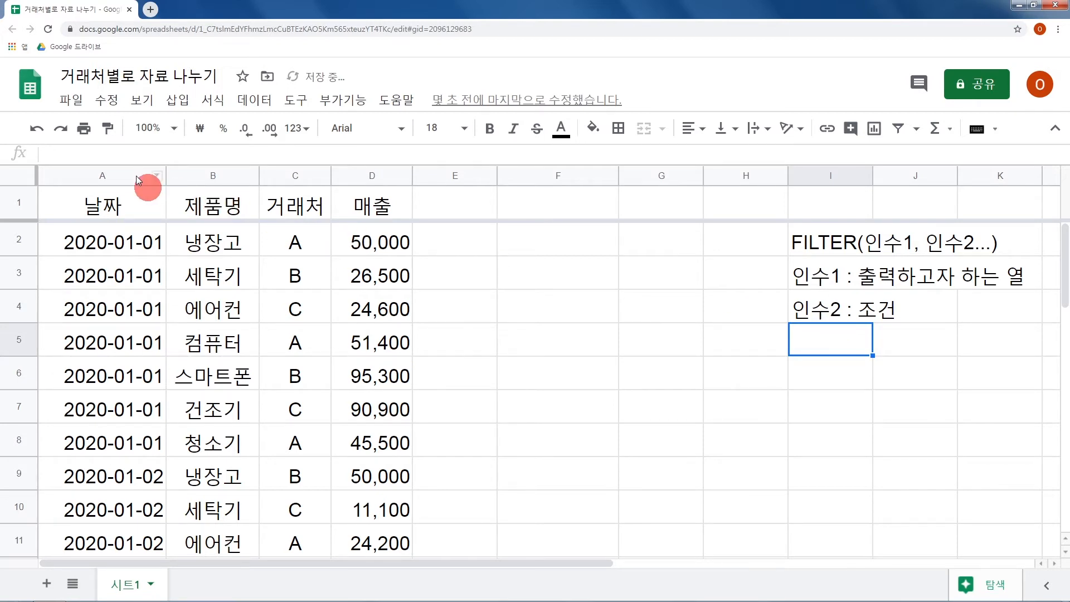
Step: Highlight columns A:D again and enter the note "인수3 : 조건" in I5
drag(160, 175, 371, 176)
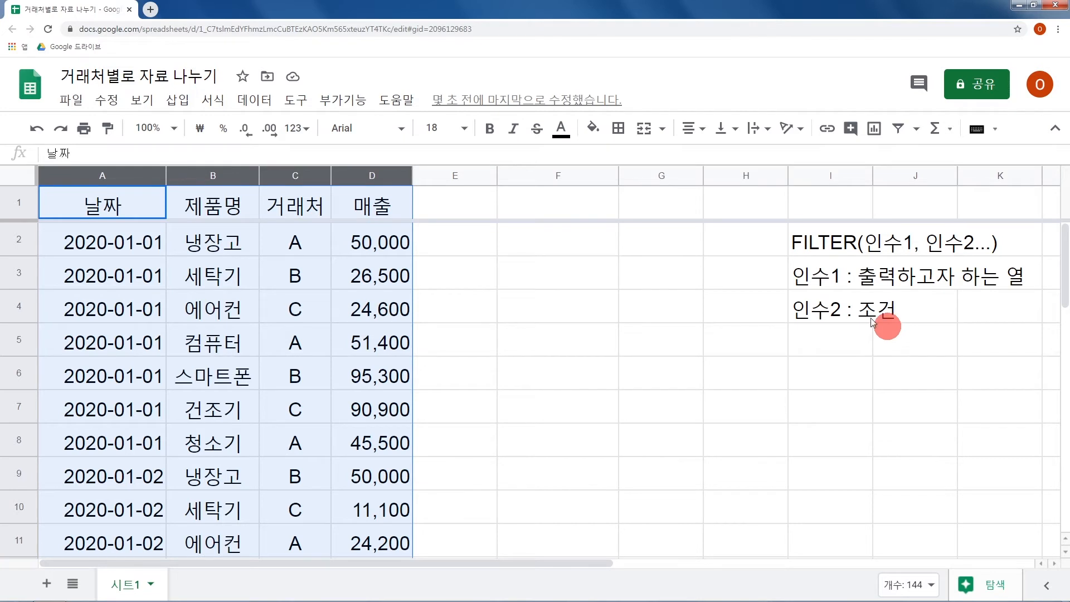
click(834, 343)
text(인수)
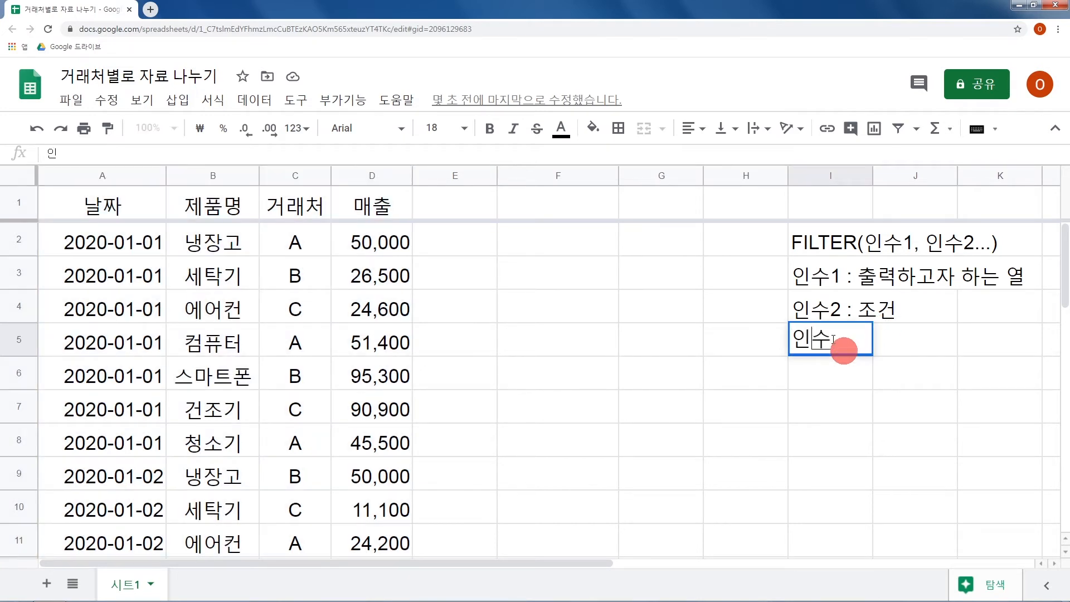
text(3 : 조건)
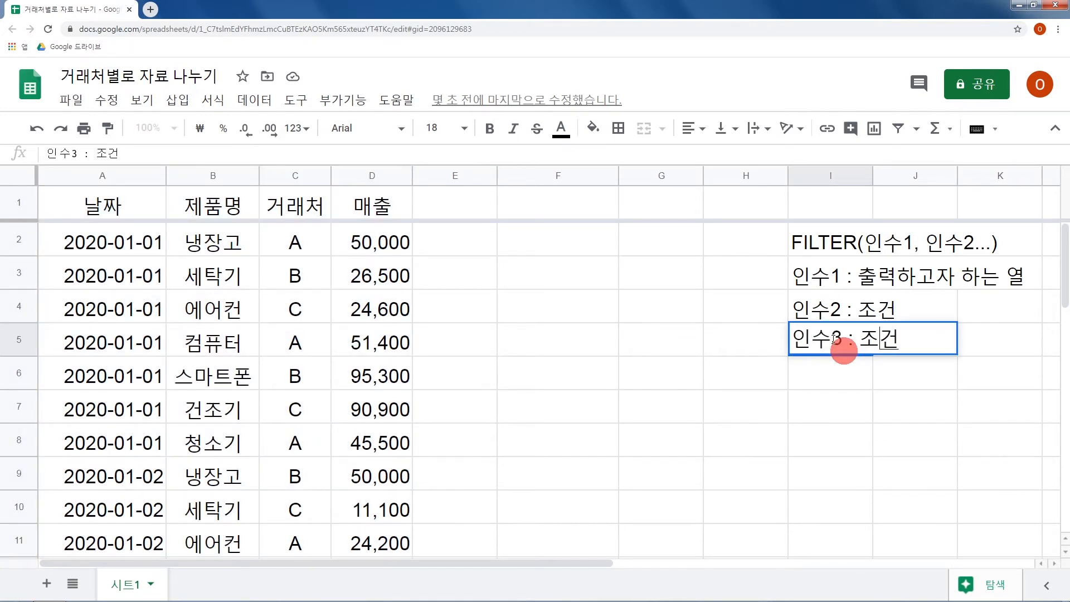
key(Return)
Step: Review the argument notes in I3:I5 against the 거래처 and 제품명 columns they could apply to
click(811, 306)
click(824, 348)
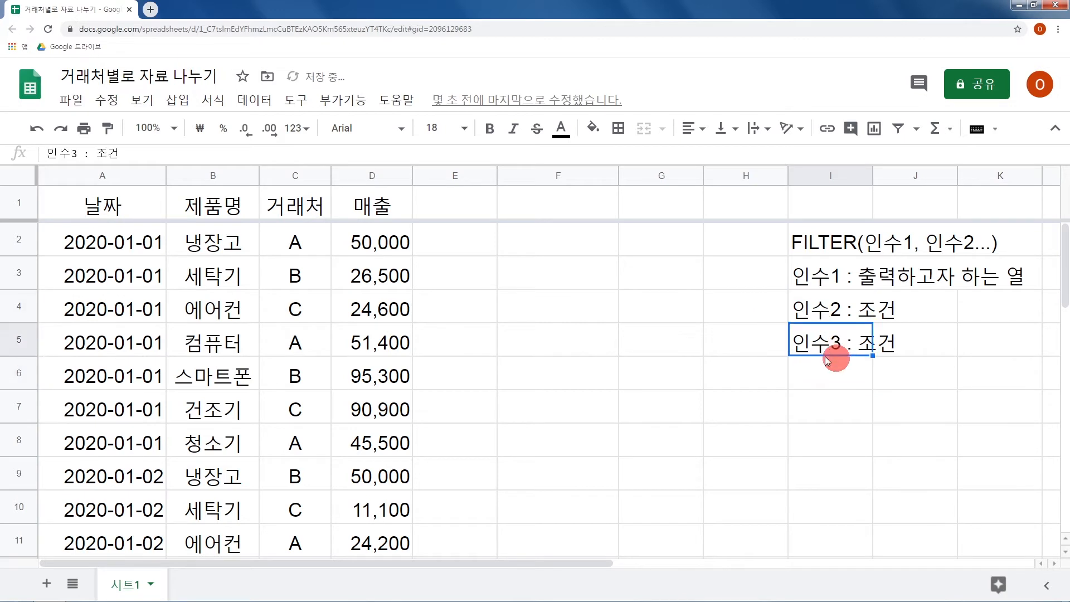
click(836, 374)
click(850, 286)
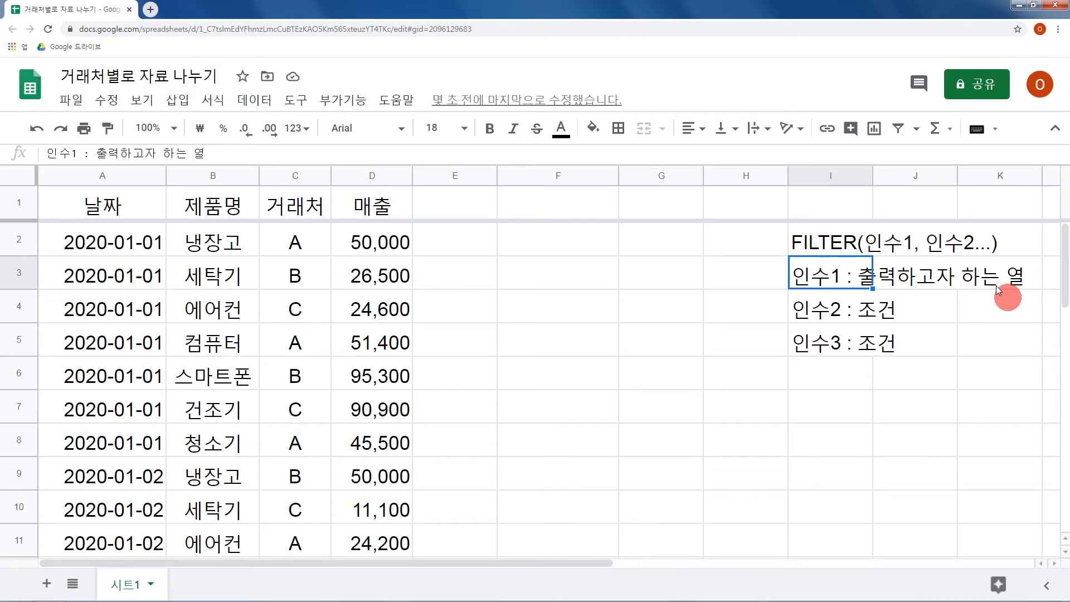
click(293, 176)
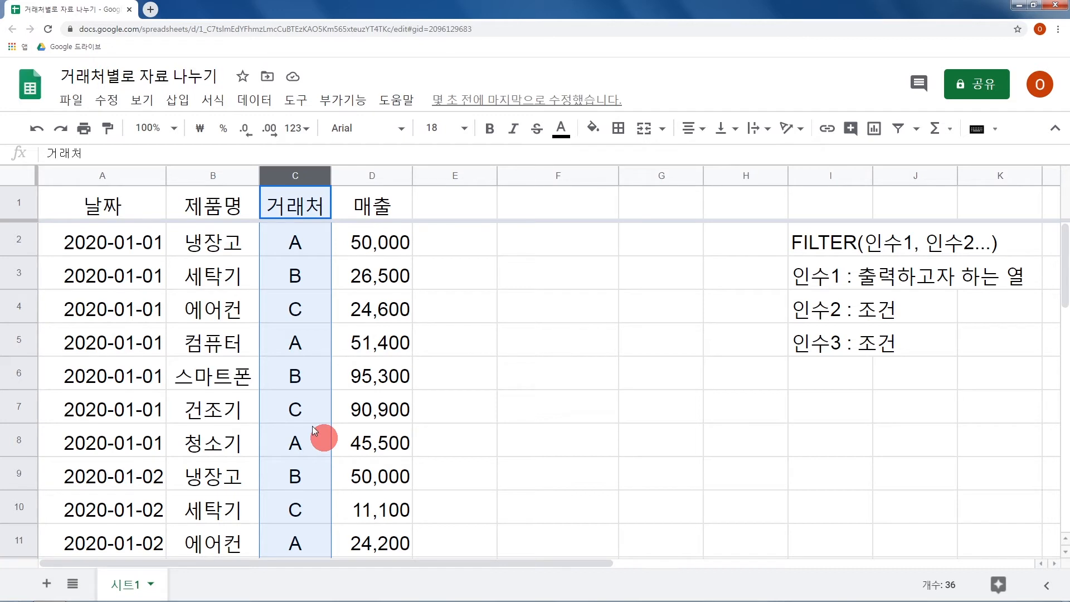
click(218, 177)
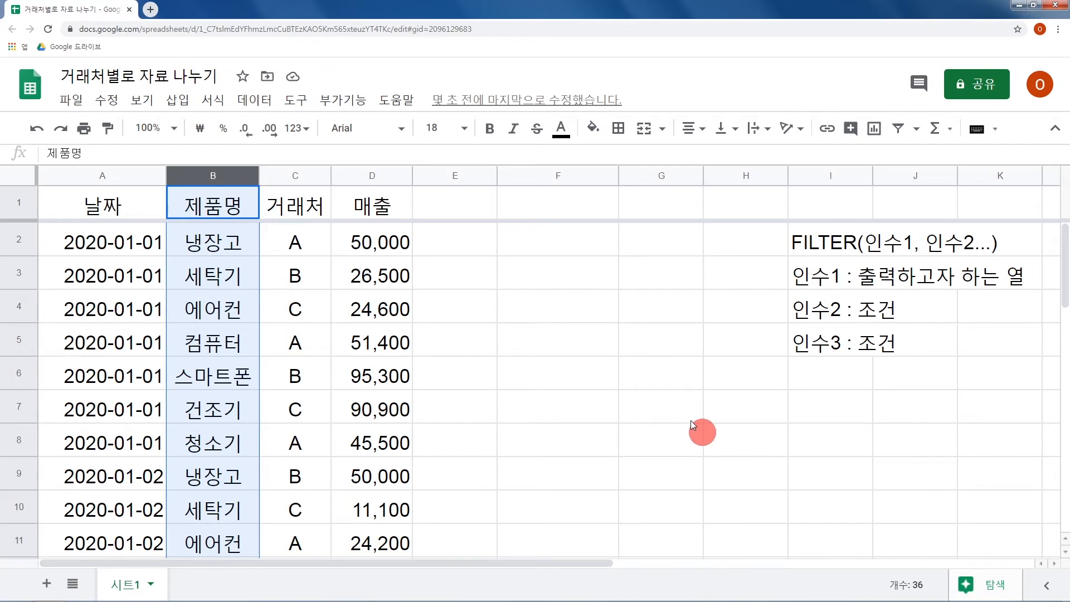
click(846, 314)
click(841, 346)
Step: Enter the note "and" in I6, below the condition arguments
click(828, 363)
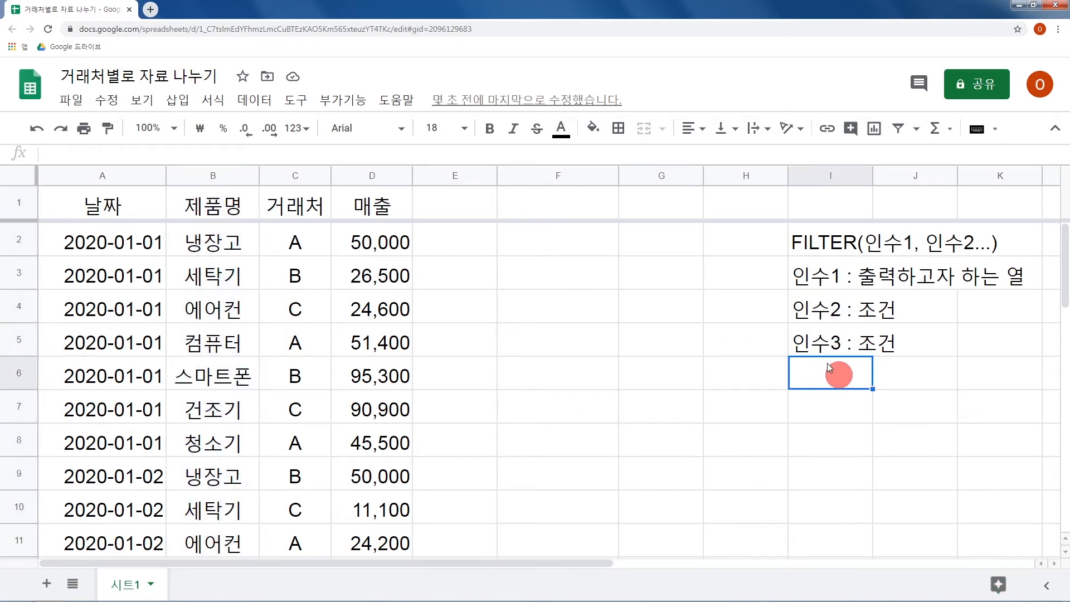
text(and)
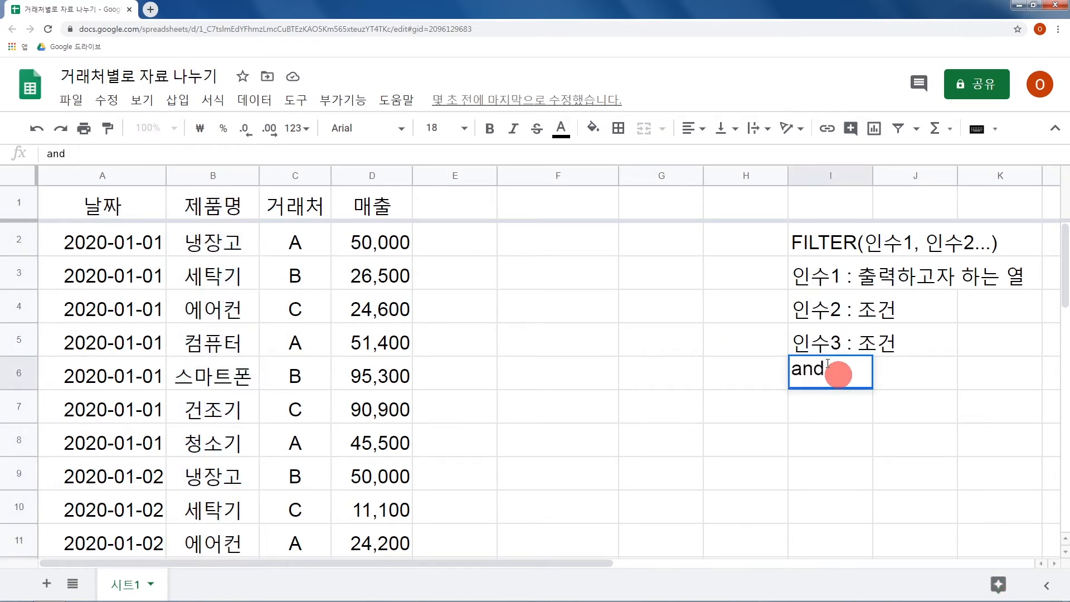
key(Return)
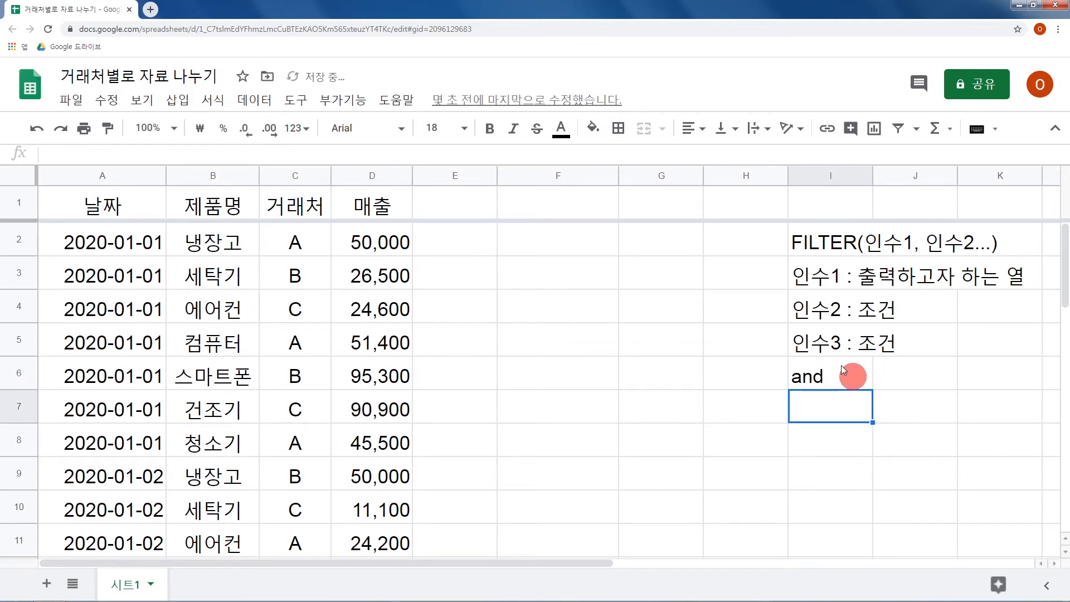
Step: Go over the condition notes in I4:I5 and replace the content of I6 with "인수4 : 조건"
click(846, 316)
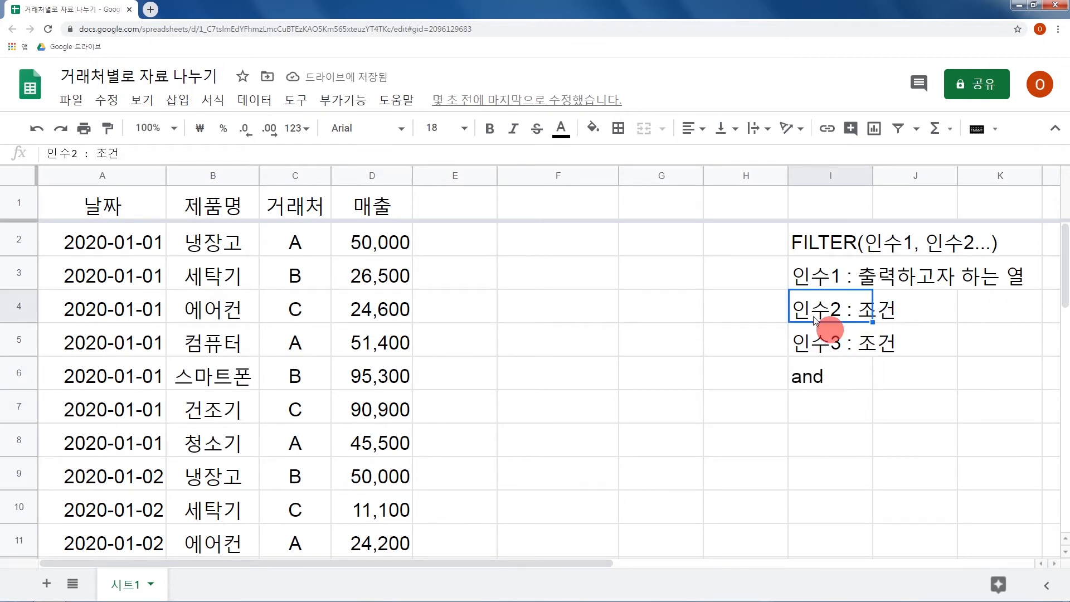
click(862, 347)
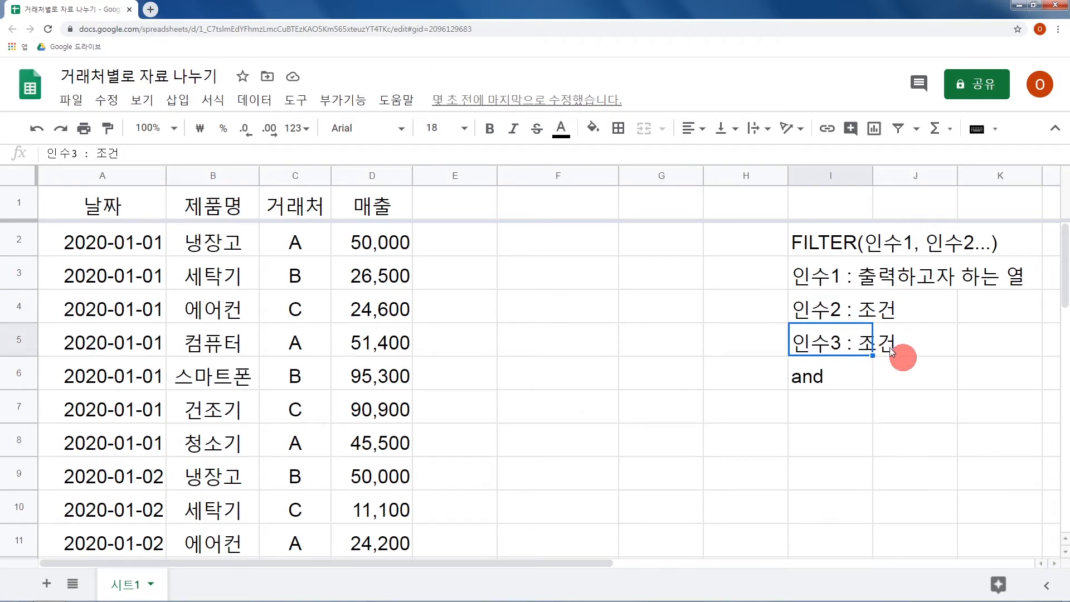
click(849, 377)
text(인수)
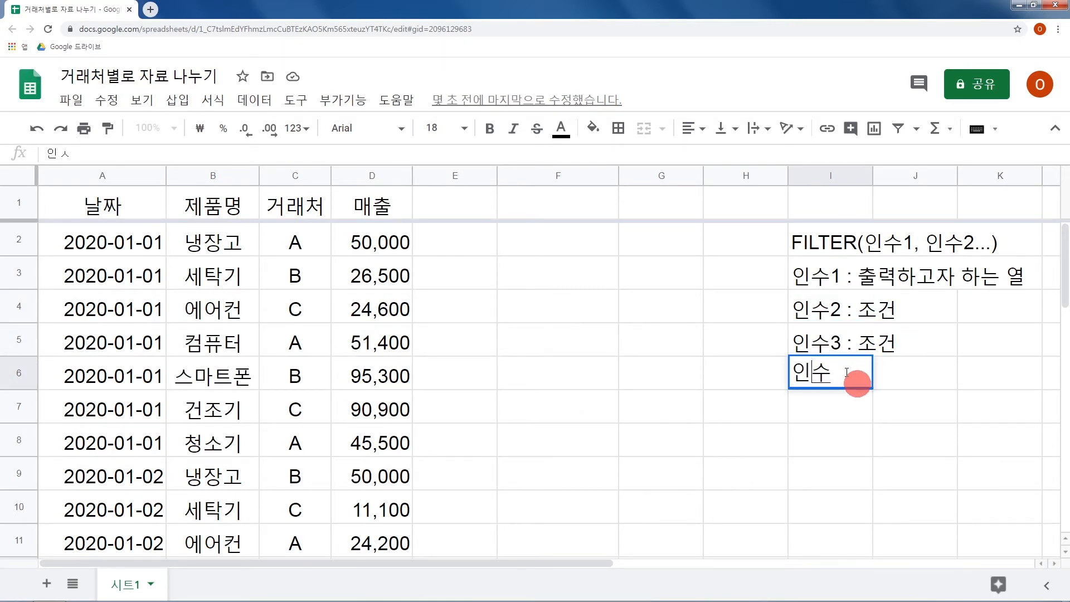
text(4 : 조건)
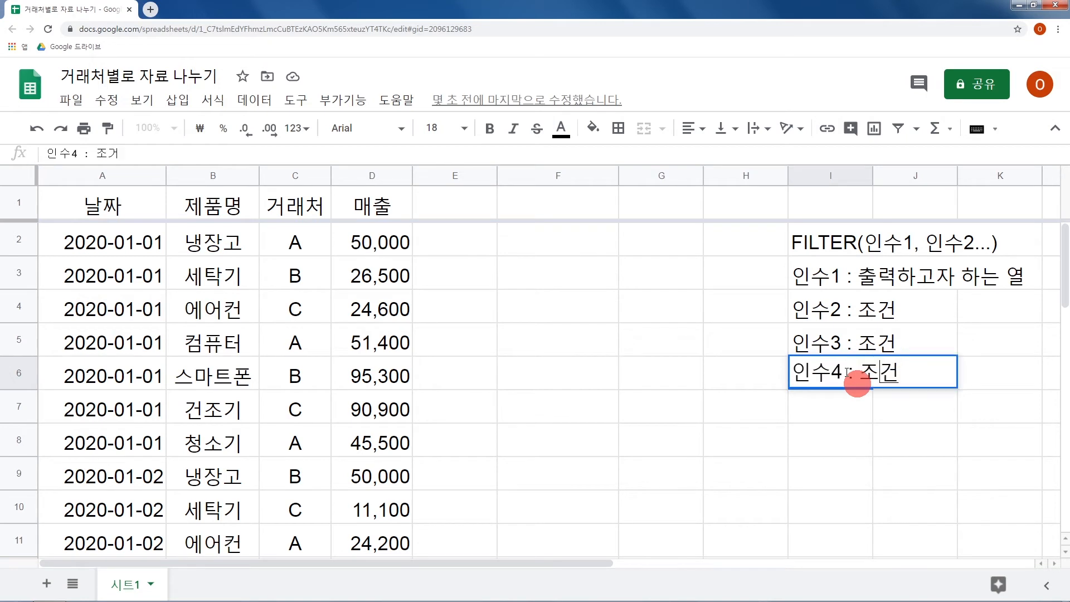
key(Return)
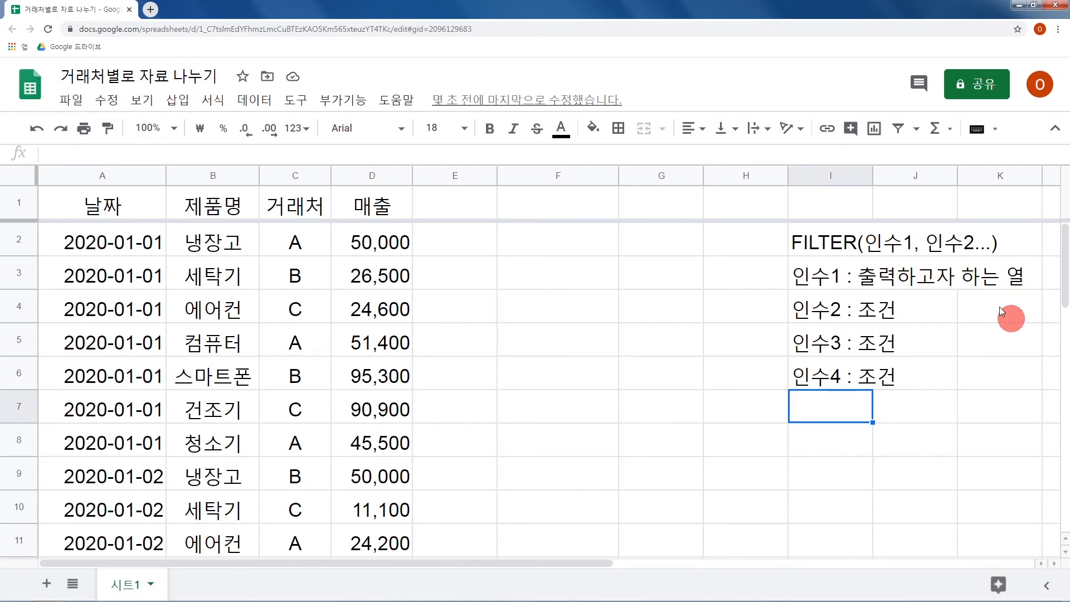
Step: Enter "and" in I7 and "or" in I8 as notes on how the conditions combine
text(and)
key(Return)
text(or)
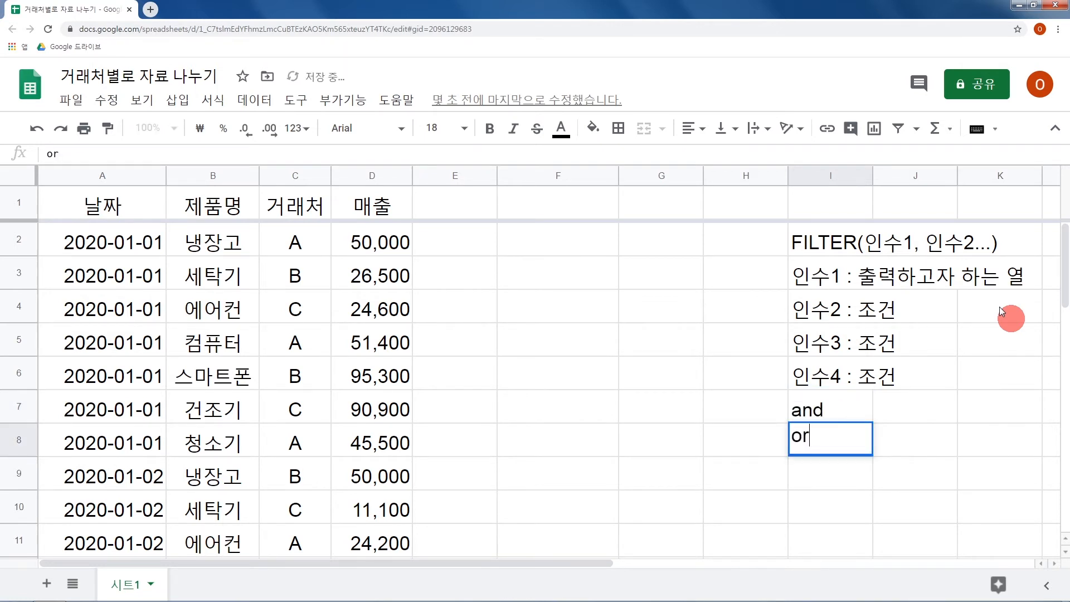
key(Return)
Step: Go over the argument notes in rows 3 to 5 and delete the "or" note from I8
click(853, 313)
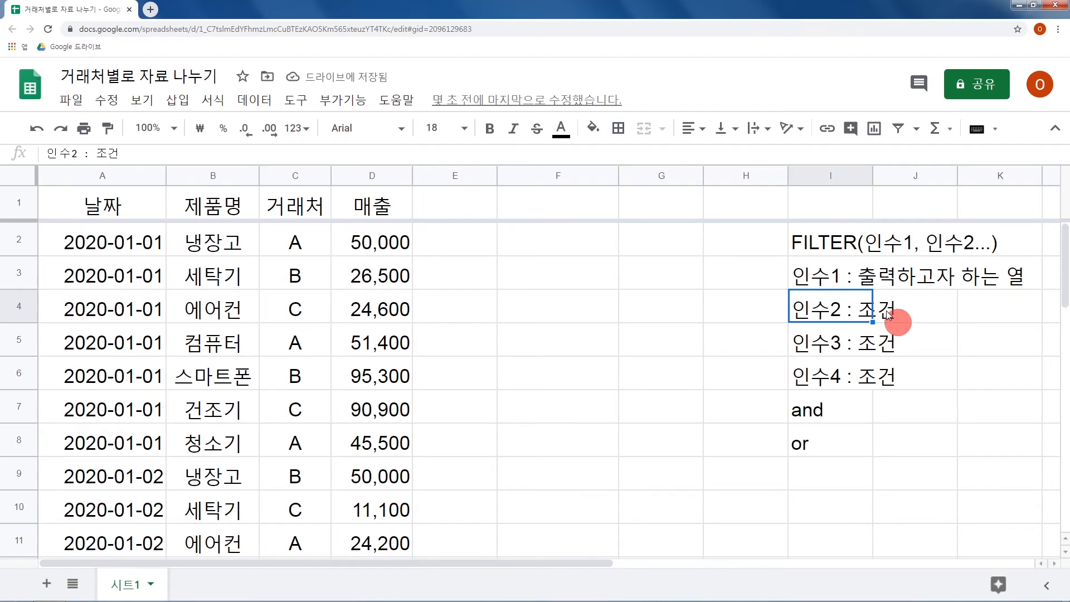
click(888, 346)
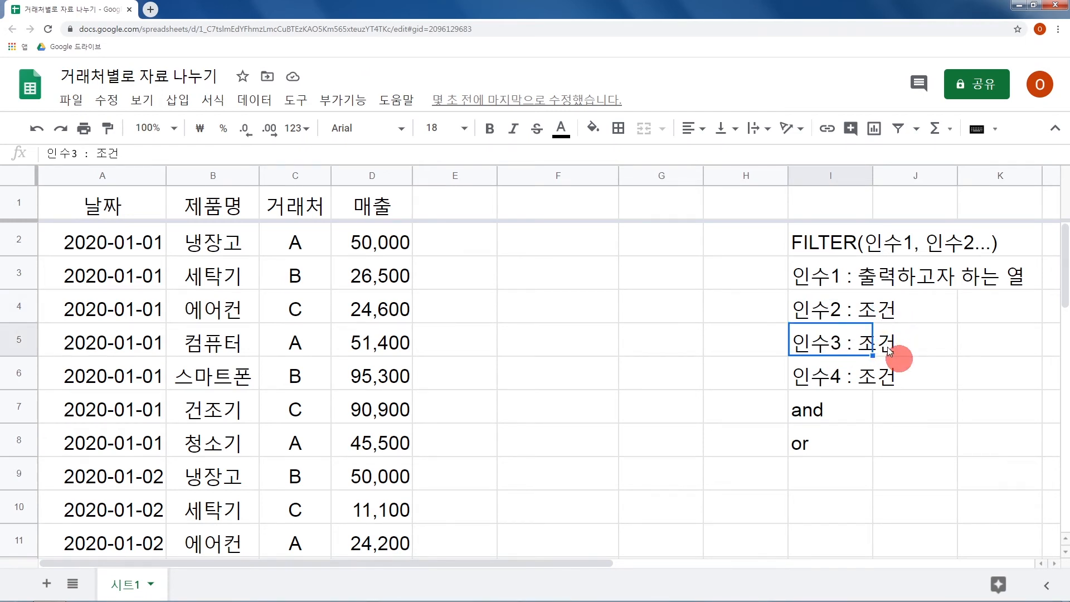
click(861, 315)
click(857, 336)
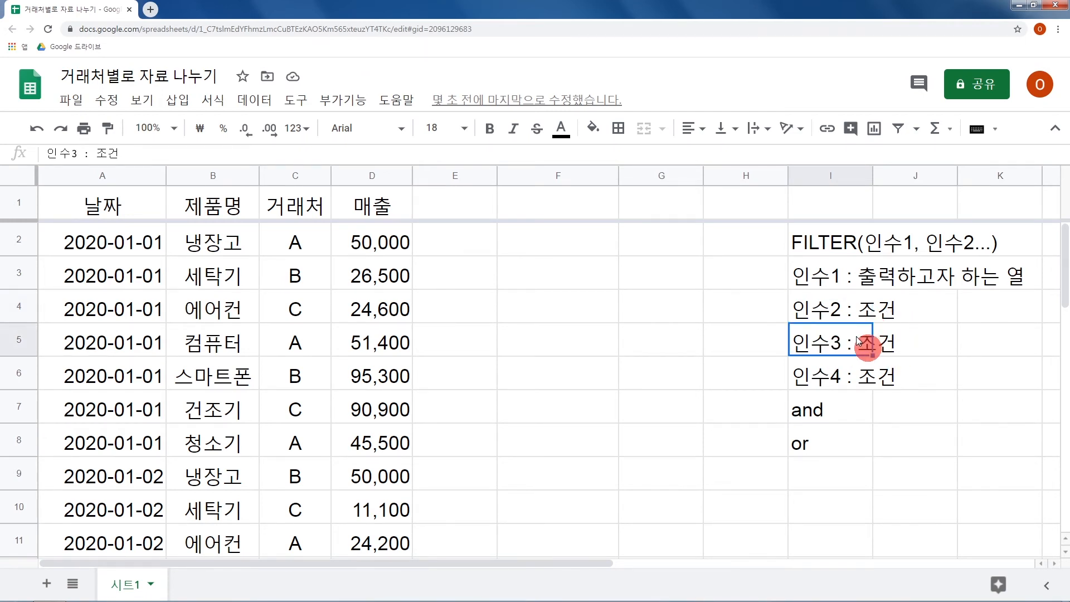
click(886, 283)
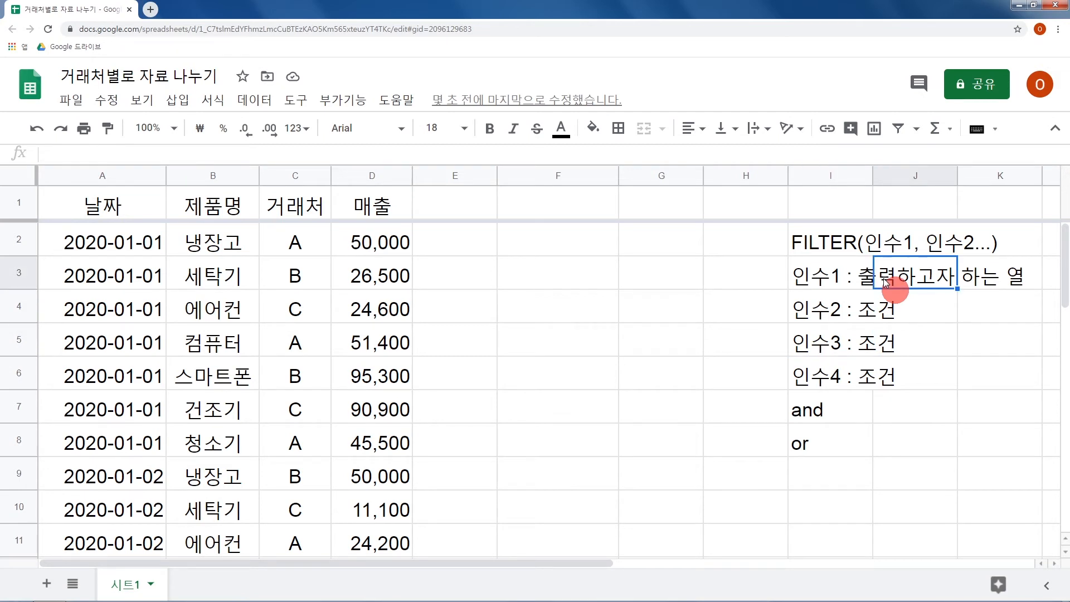
click(841, 437)
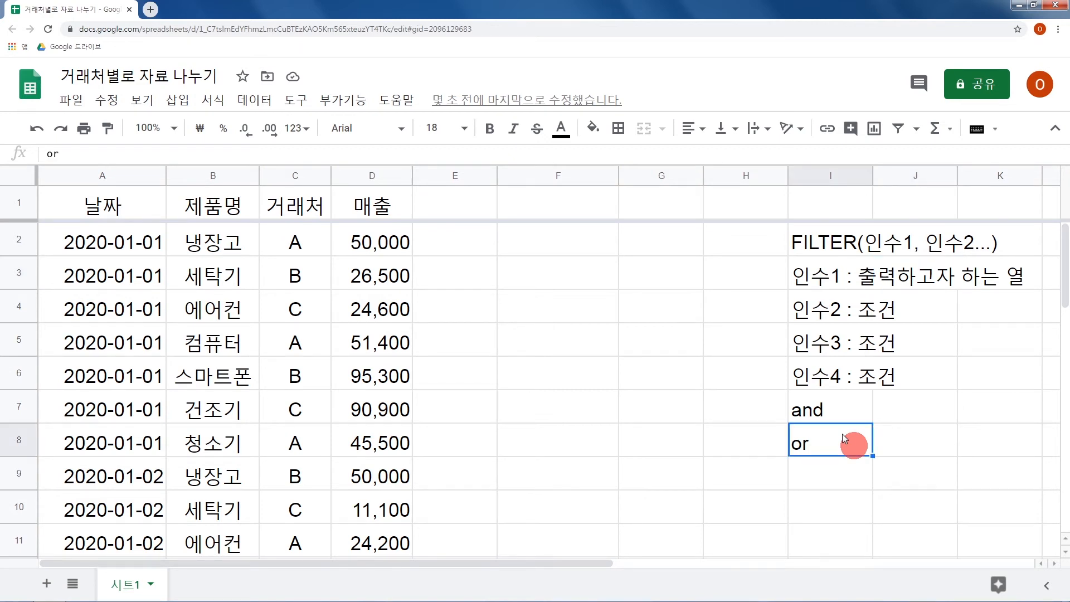
key(Delete)
Step: Go over the condition notes in I4:I6 and delete the "and" note from I7
click(852, 319)
click(851, 335)
click(851, 363)
click(850, 315)
click(853, 337)
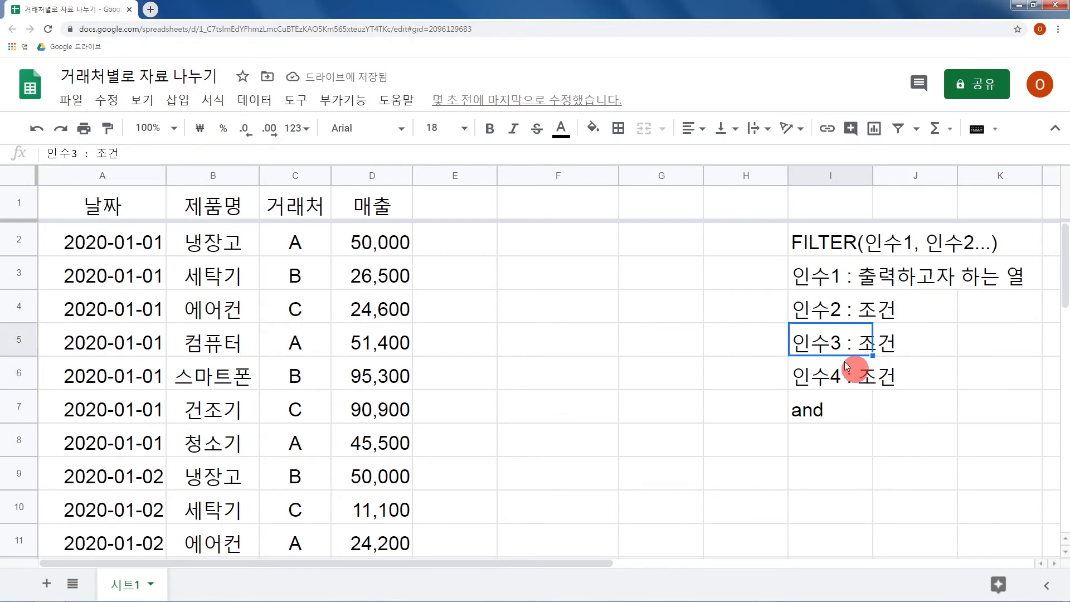
click(853, 368)
click(839, 412)
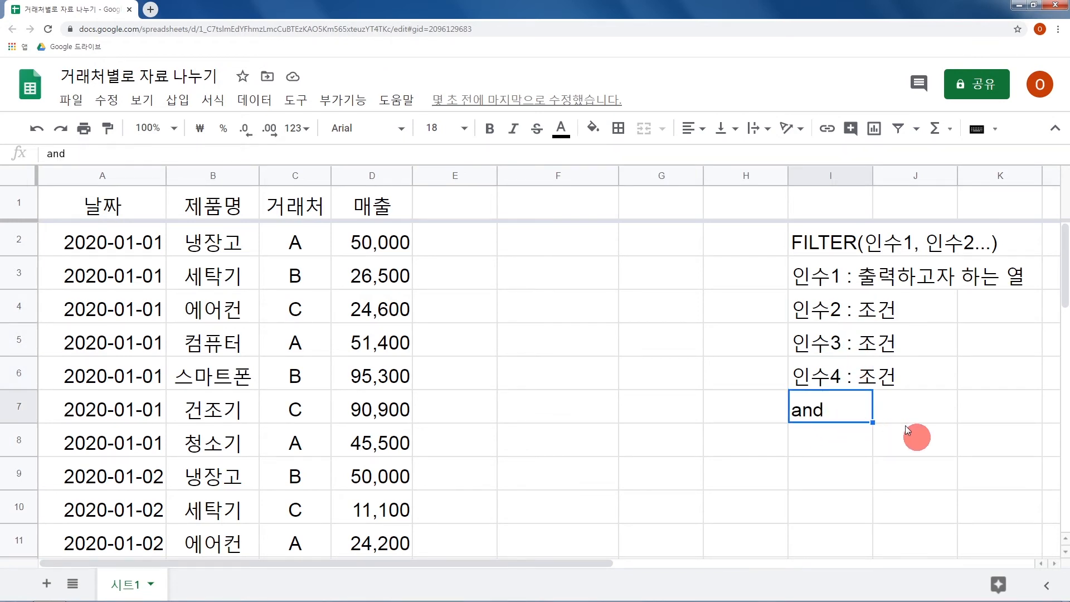
key(Delete)
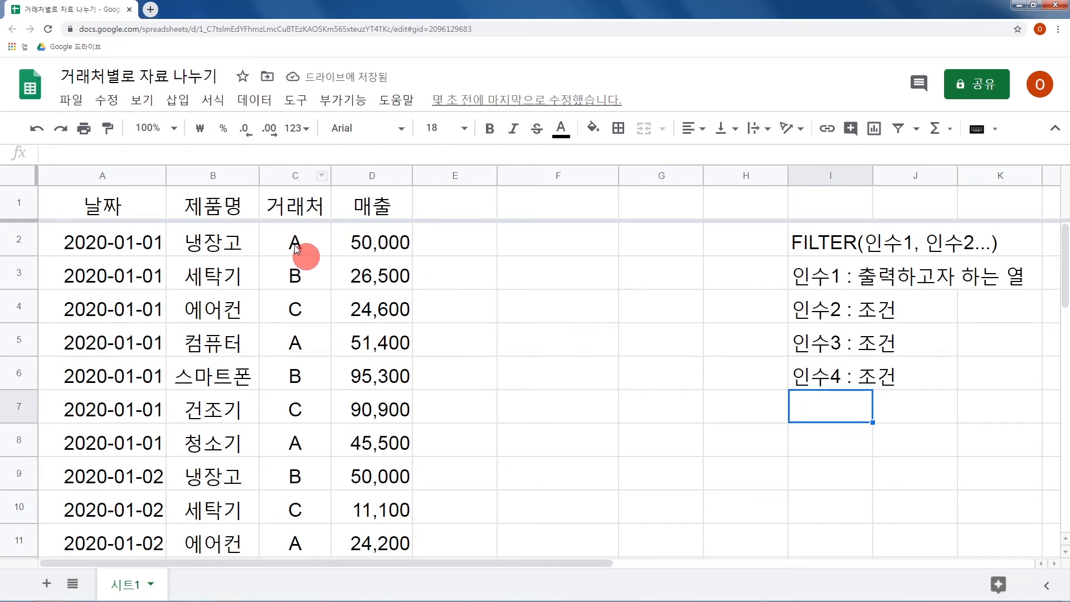
Step: Delete the 인수3 and 인수4 condition notes from I5:I6, keeping the 인수2 note in I4
drag(829, 342, 834, 373)
key(Delete)
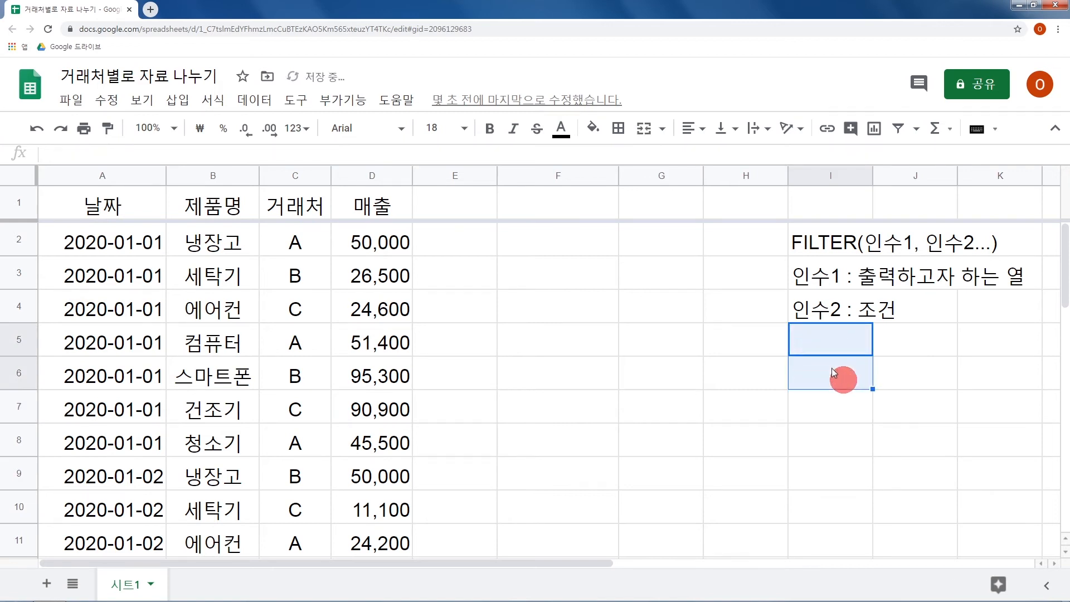
click(814, 312)
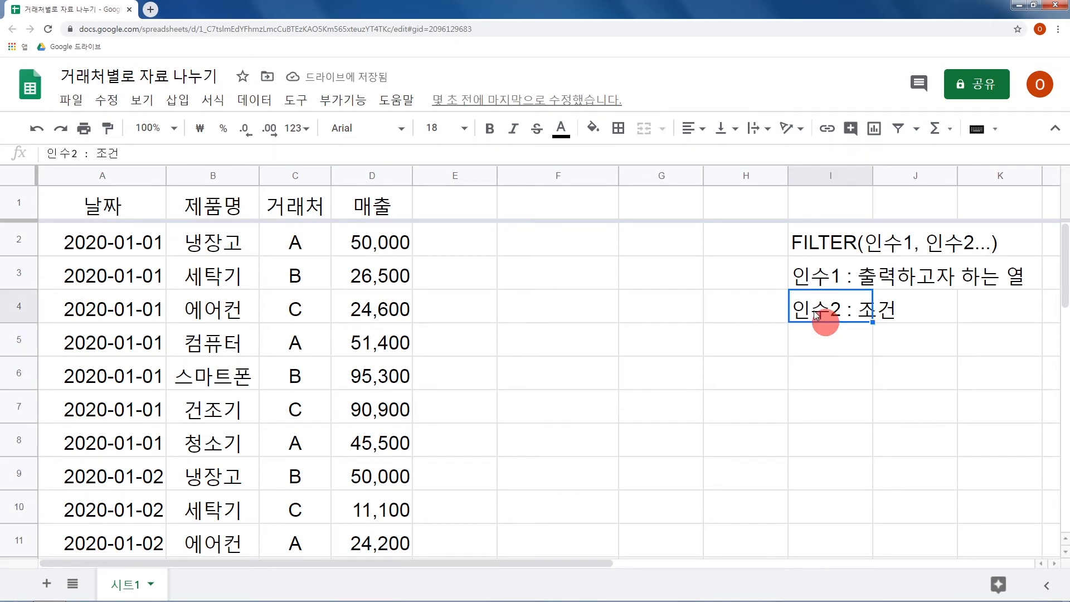
Step: Insert one column to the left of column I to make room before the FILTER notes
click(587, 247)
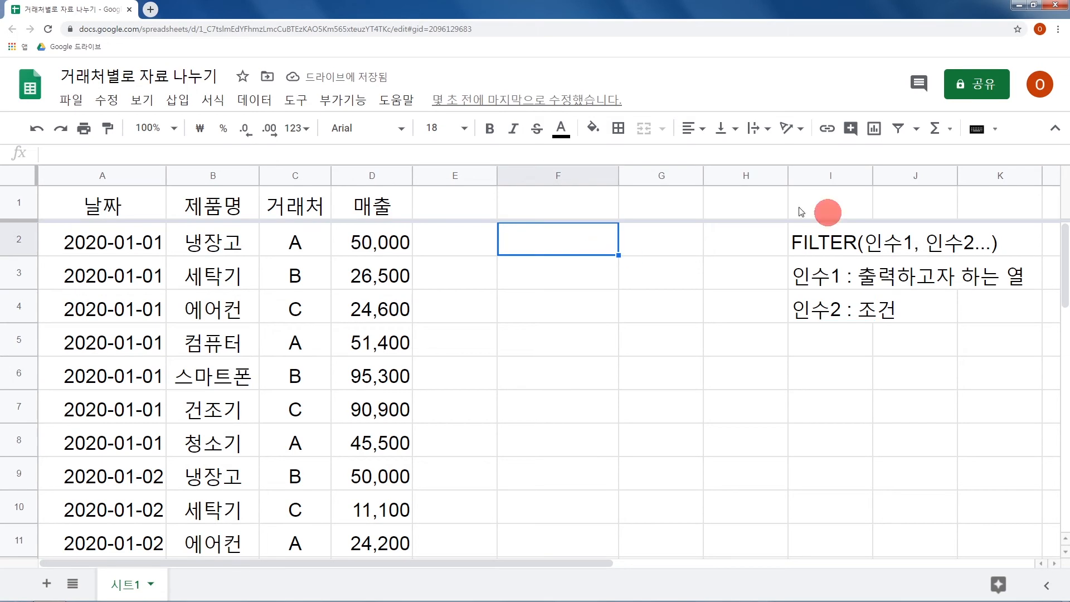
click(843, 176)
right_click(843, 176)
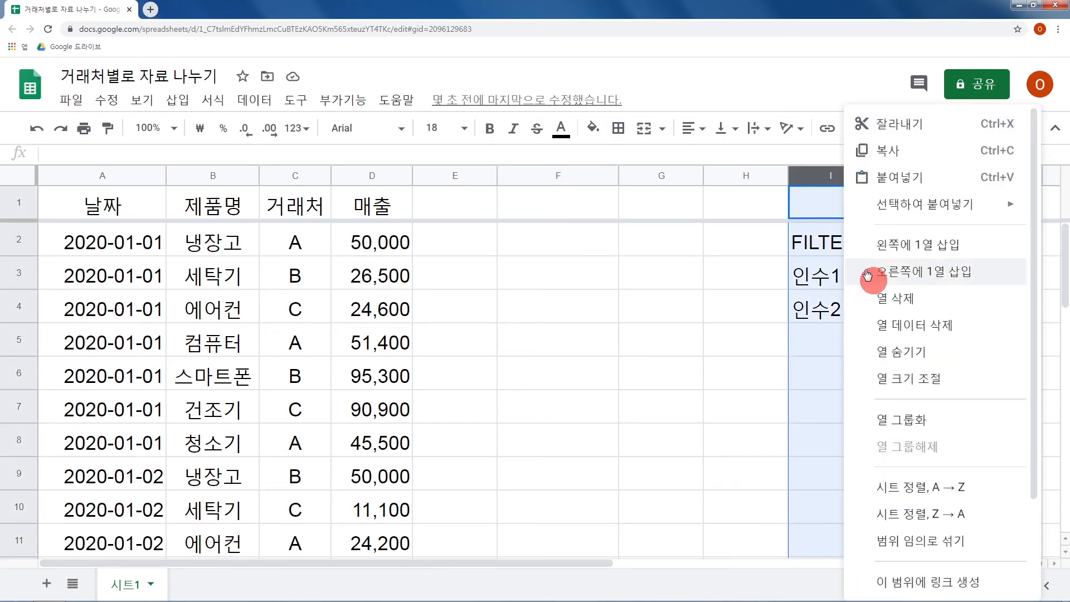
click(888, 245)
Step: Start the formula in F2 as plain text with a leading apostrophe: '=FILTER(A:D
click(613, 245)
text('=FILTER()
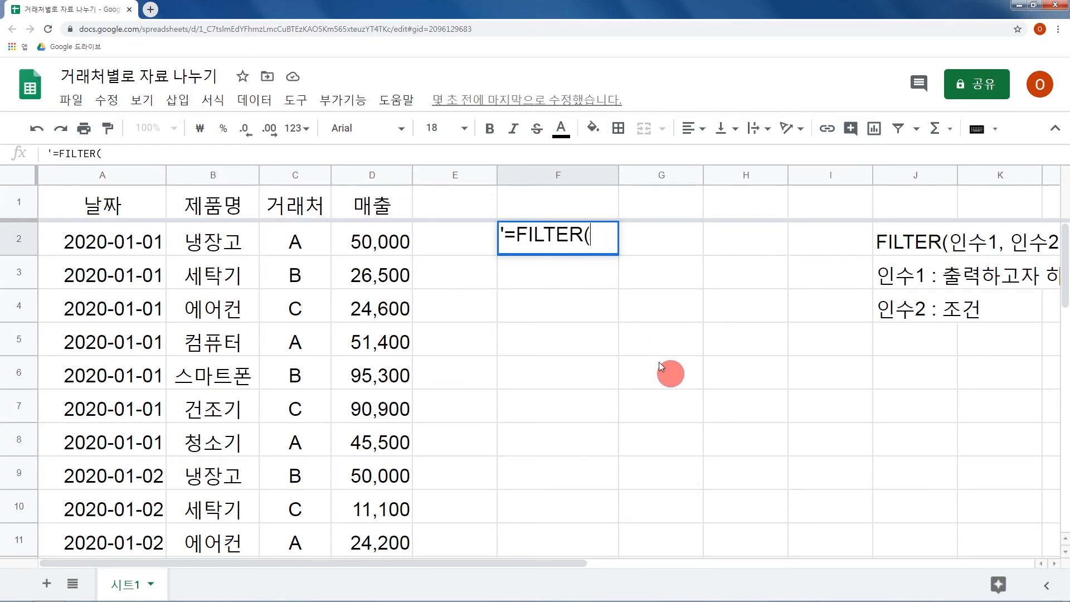
text(a)
key(BackSpace)
text(A:D)
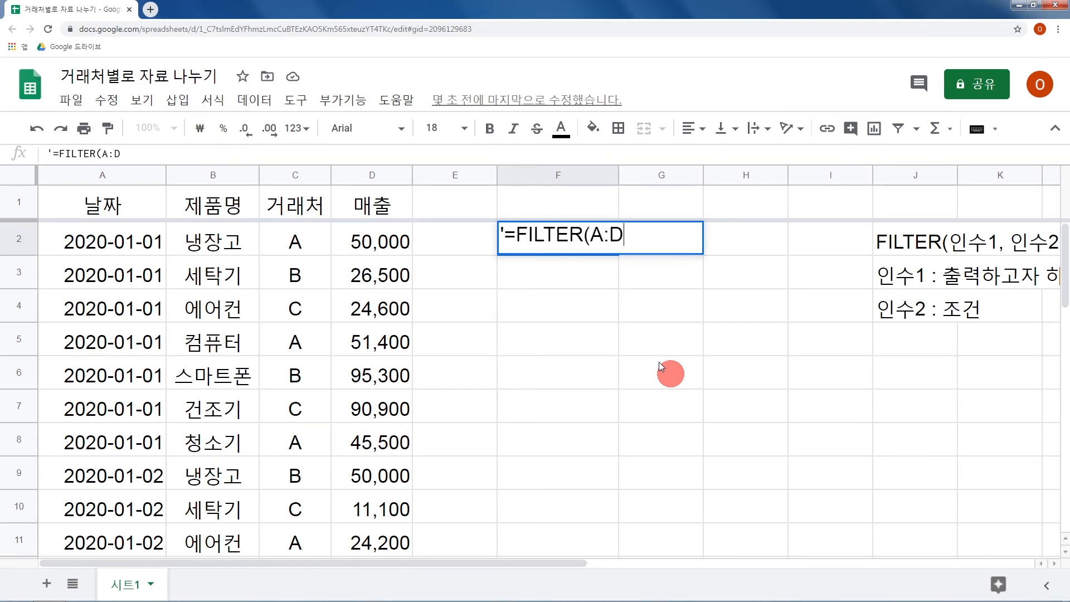
Step: Re-enter the A:D output range in the F2 draft and complete it with the condition C:C="A" and a closing parenthesis
drag(504, 238, 498, 238)
click(639, 241)
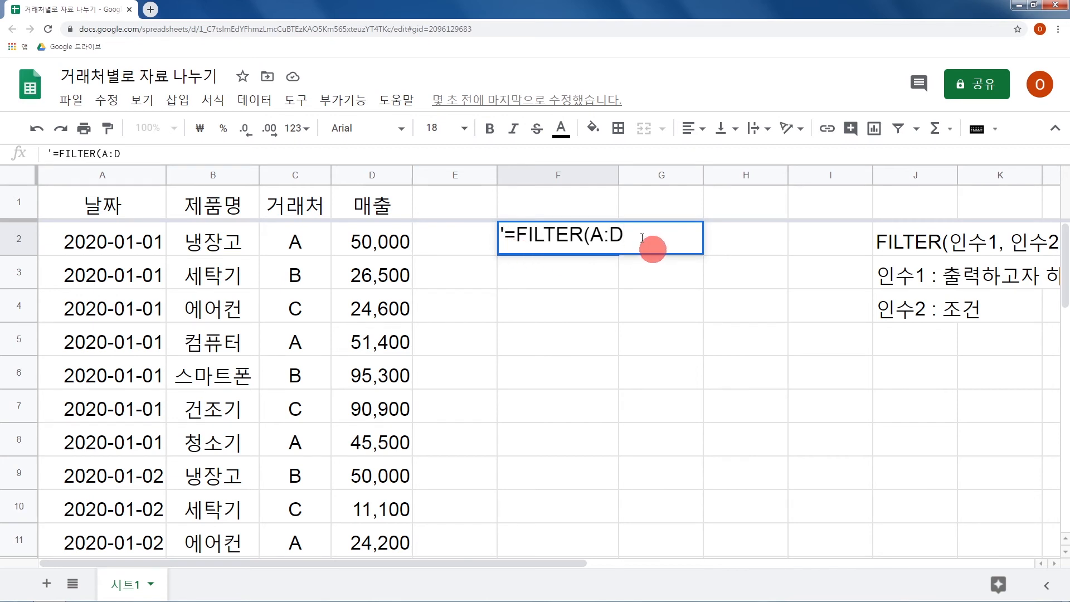
drag(590, 236, 624, 238)
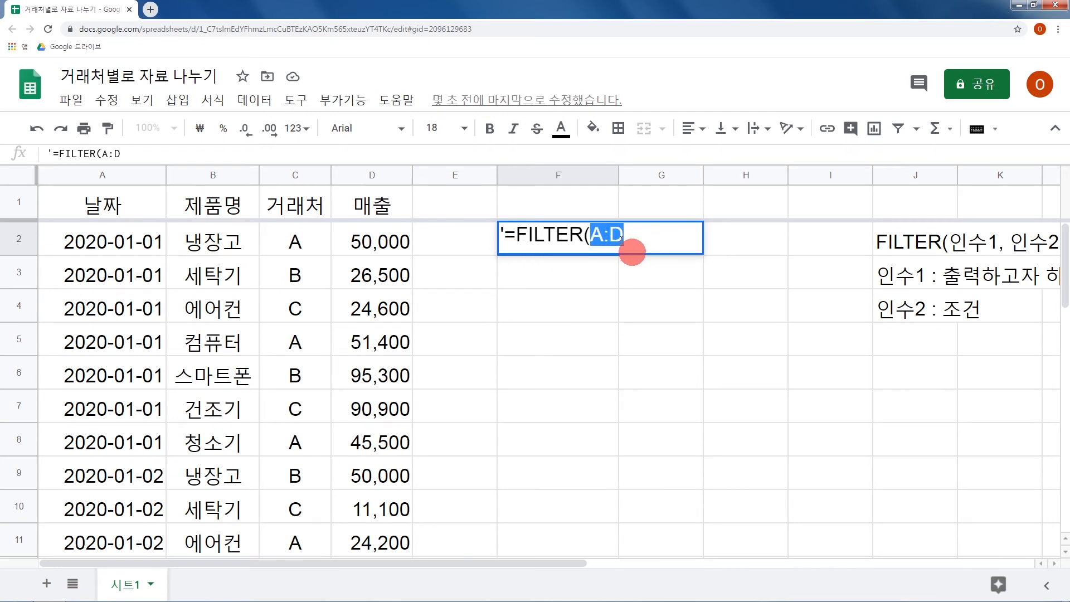
key(BackSpace)
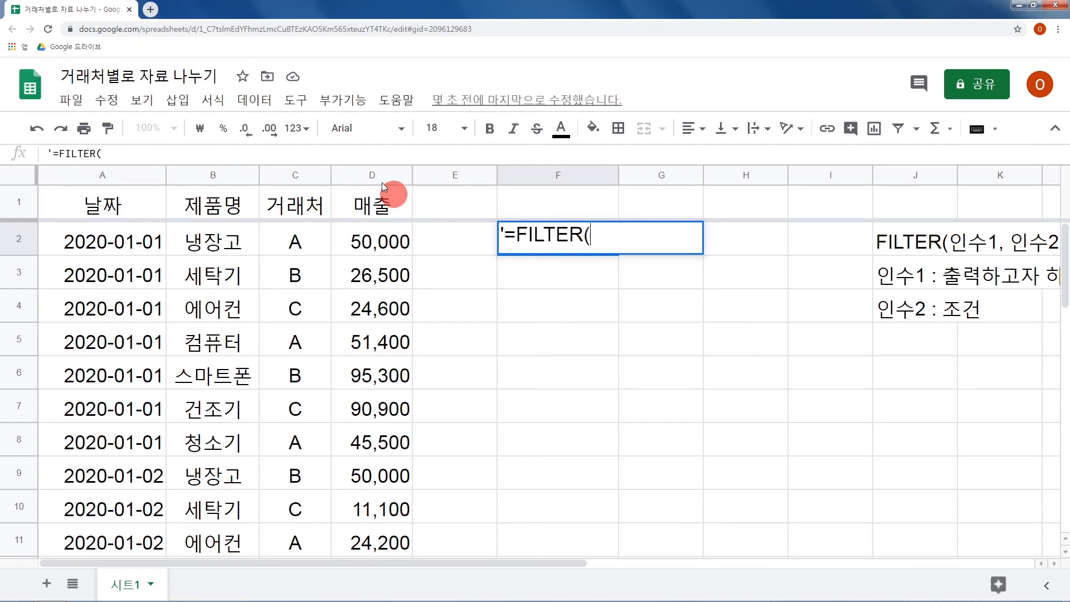
text(A:D)
text(,)
text(C:C="A")
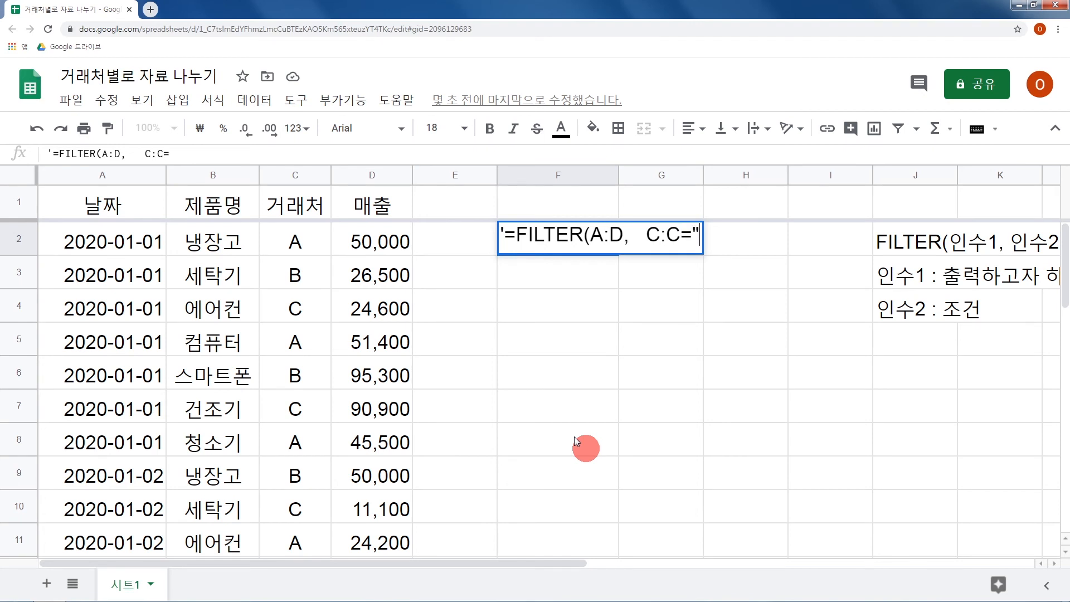
text(   ))
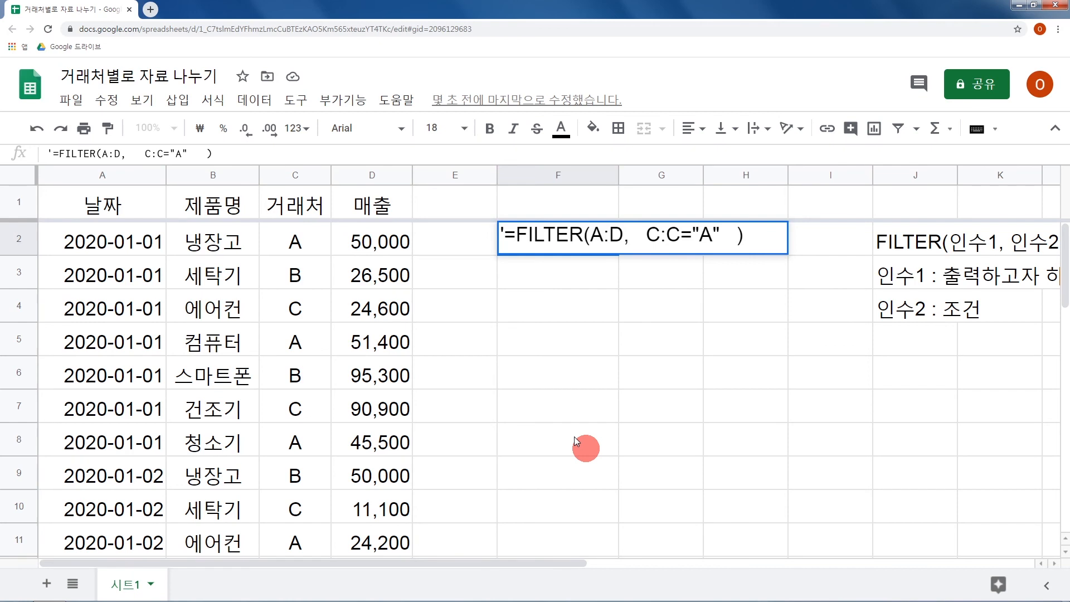
Step: Strip the F2 draft back to '=FILTER(A:D, and enter the condition C:C="A" with the closing parenthesis again
key(BackSpace)
key(BackSpace)
key(BackSpace)
key(BackSpace)
key(BackSpace)
key(BackSpace)
key(BackSpace)
key(BackSpace)
key(BackSpace)
key(BackSpace)
key(BackSpace)
key(BackSpace)
key(BackSpace)
key(BackSpace)
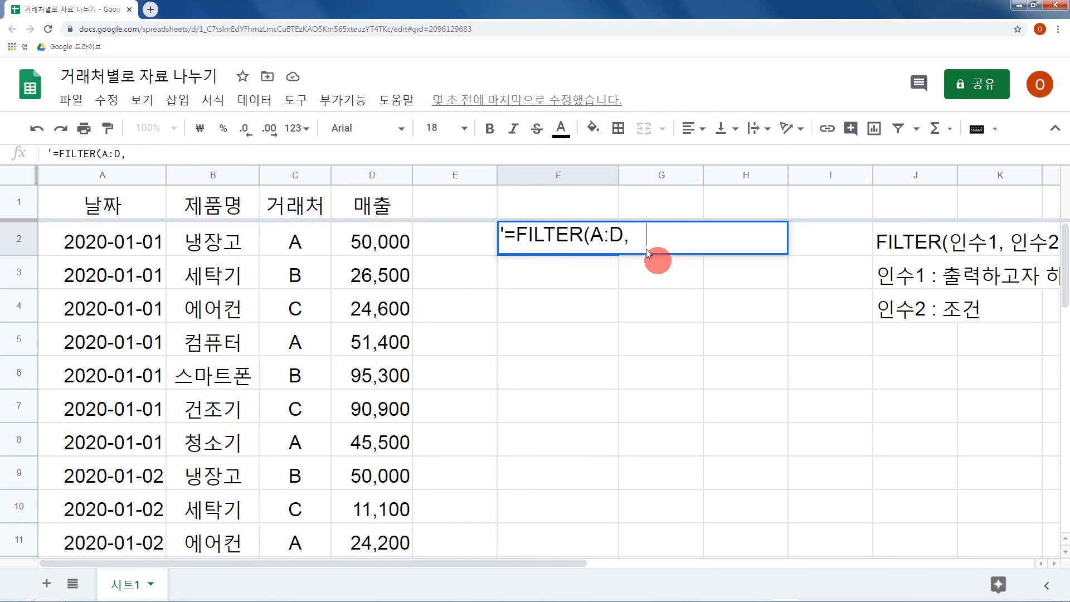
drag(629, 238, 656, 240)
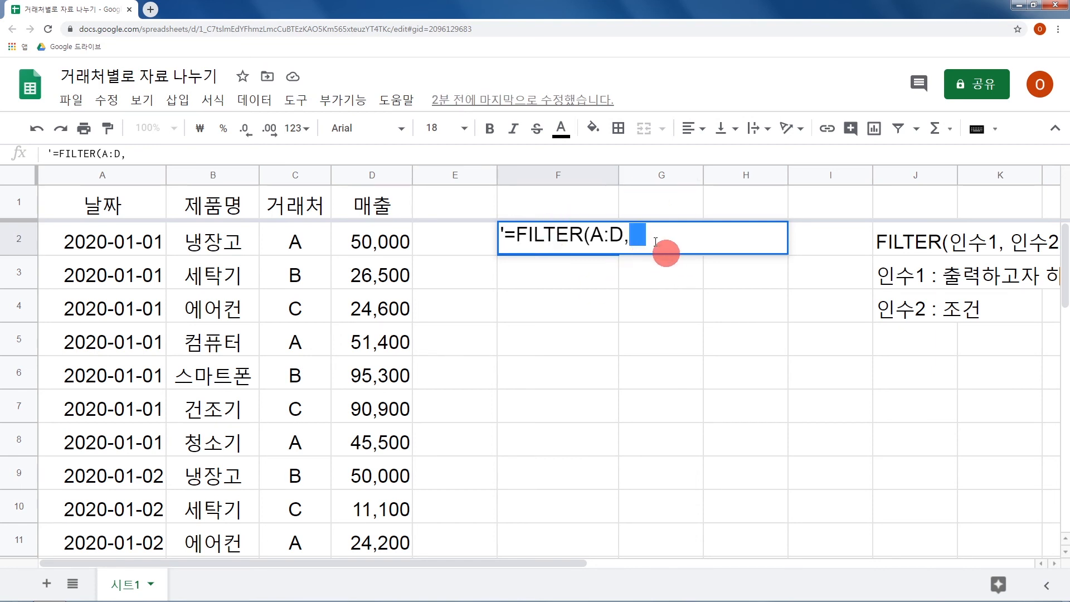
key(BackSpace)
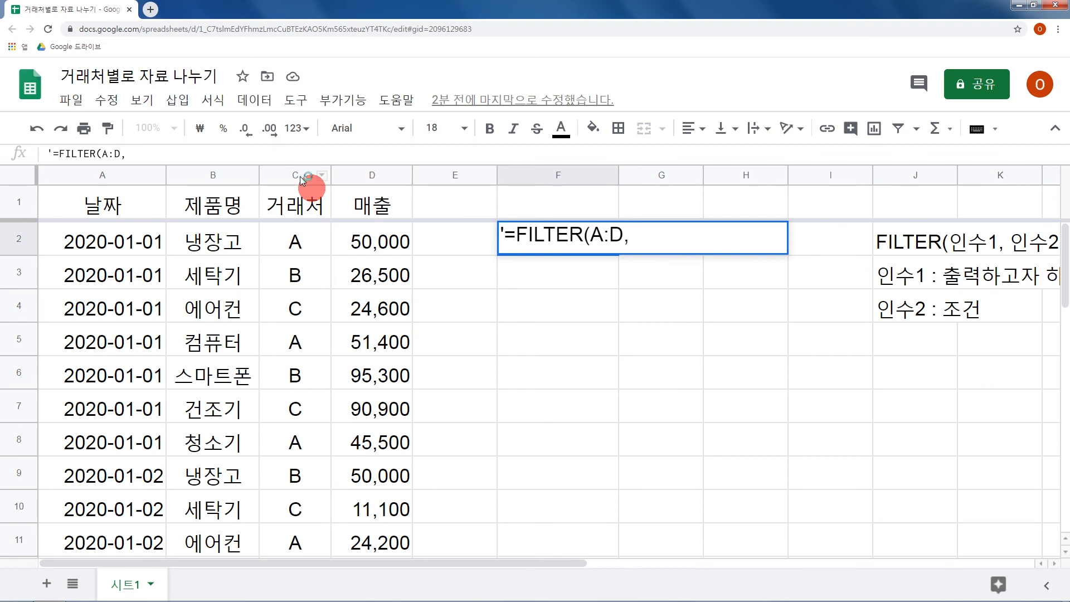
text(C:C="A"   ))
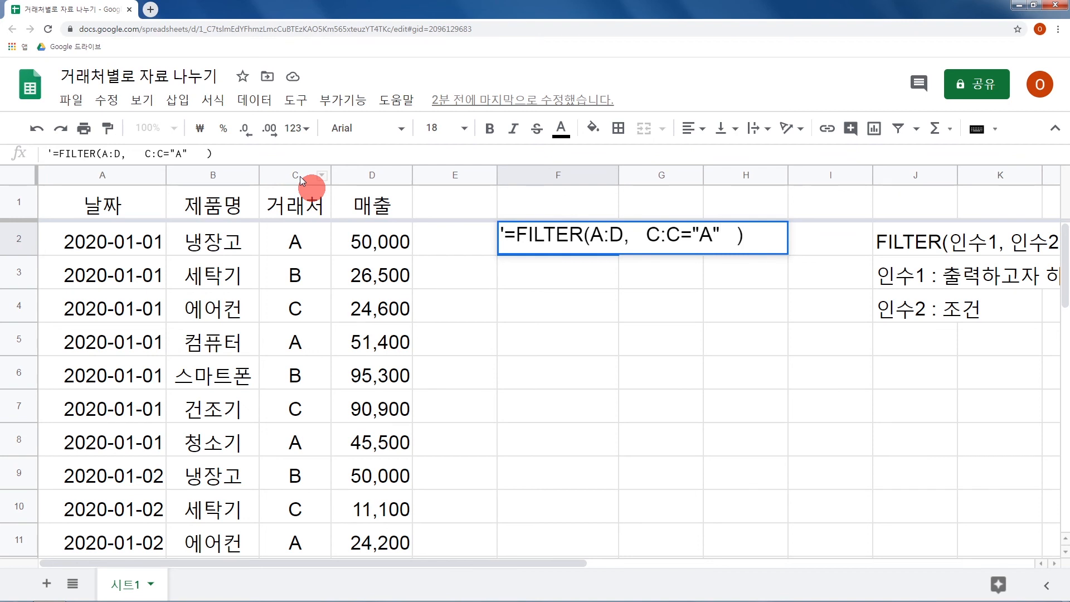
Step: Go over the arguments in F2 and remove the leading apostrophe to run =FILTER(A:D, C:C="A") as a live formula
drag(590, 237, 711, 243)
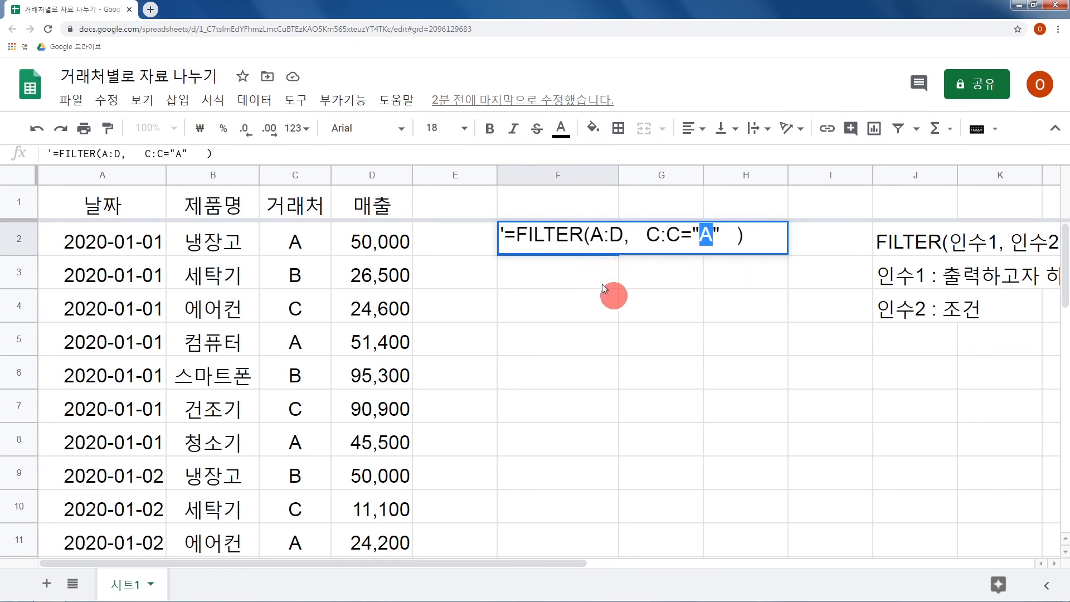
key(Home)
key(Delete)
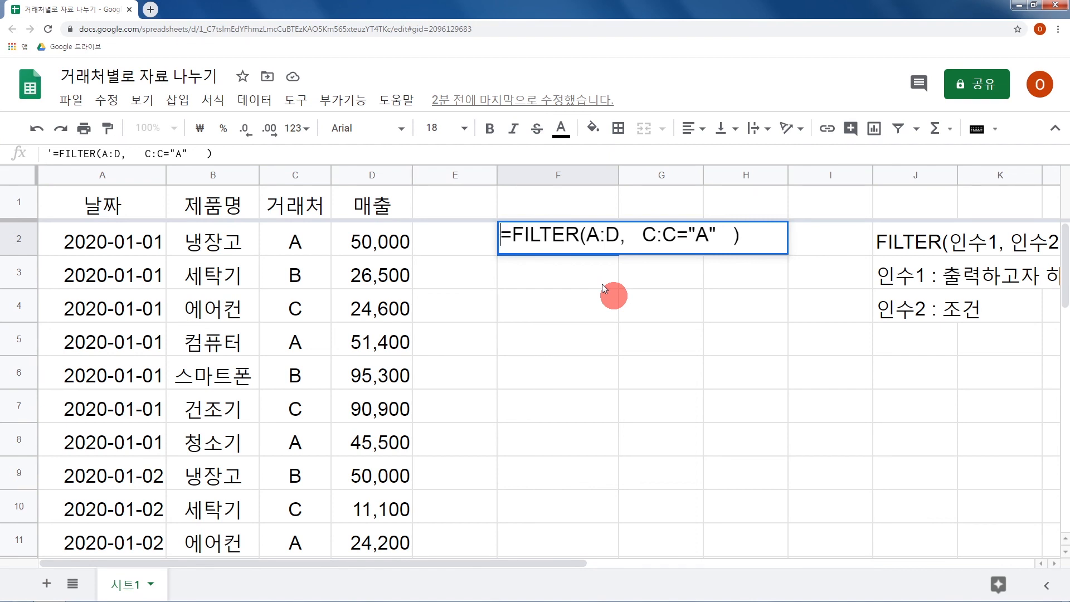
key(Return)
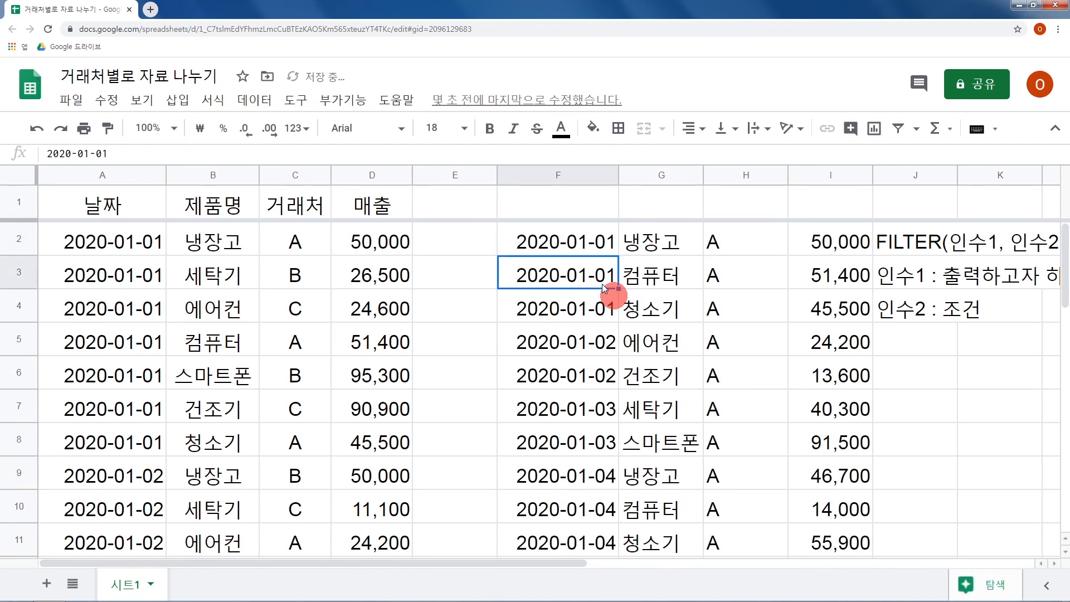